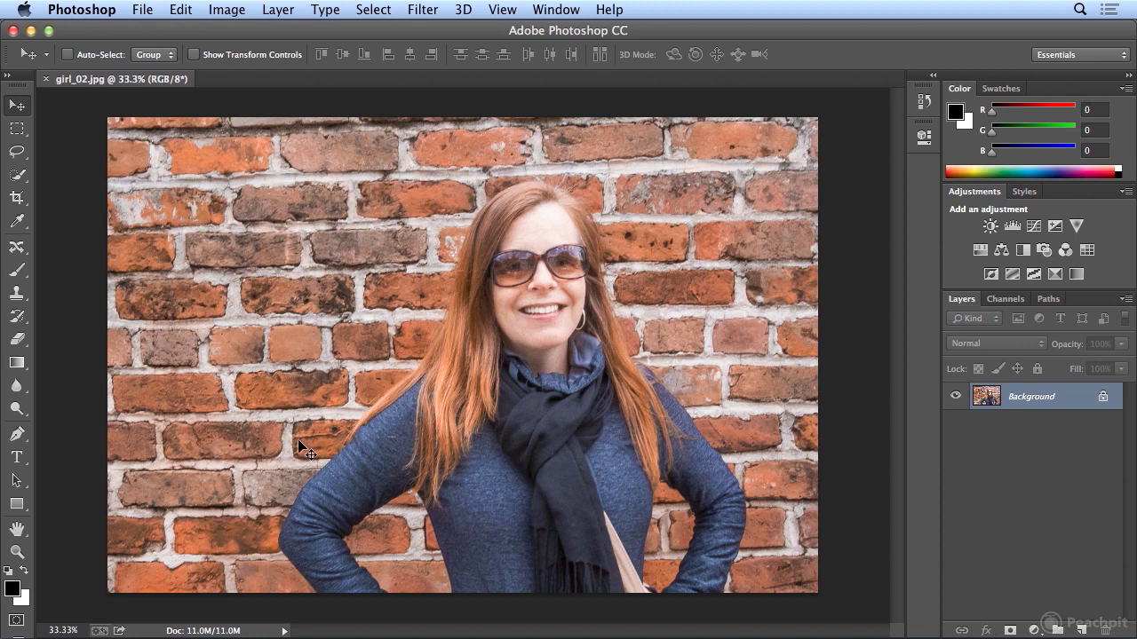
With the Content-Aware Move Tool, lasso a loose outline around the woman and her hair
left_click(19, 248)
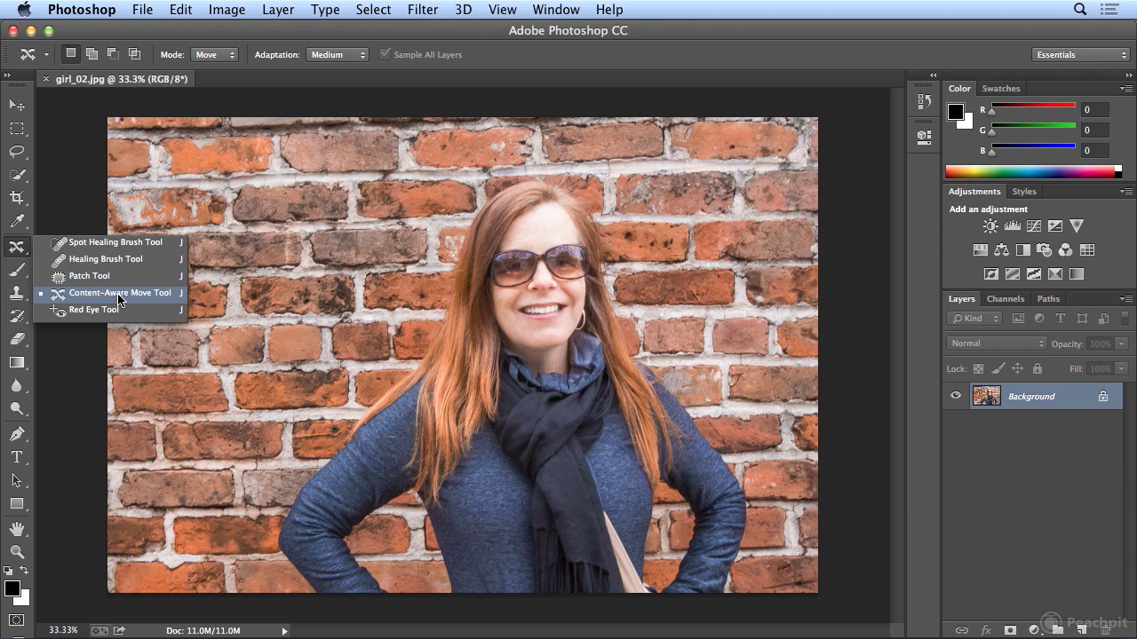
left_click(119, 296)
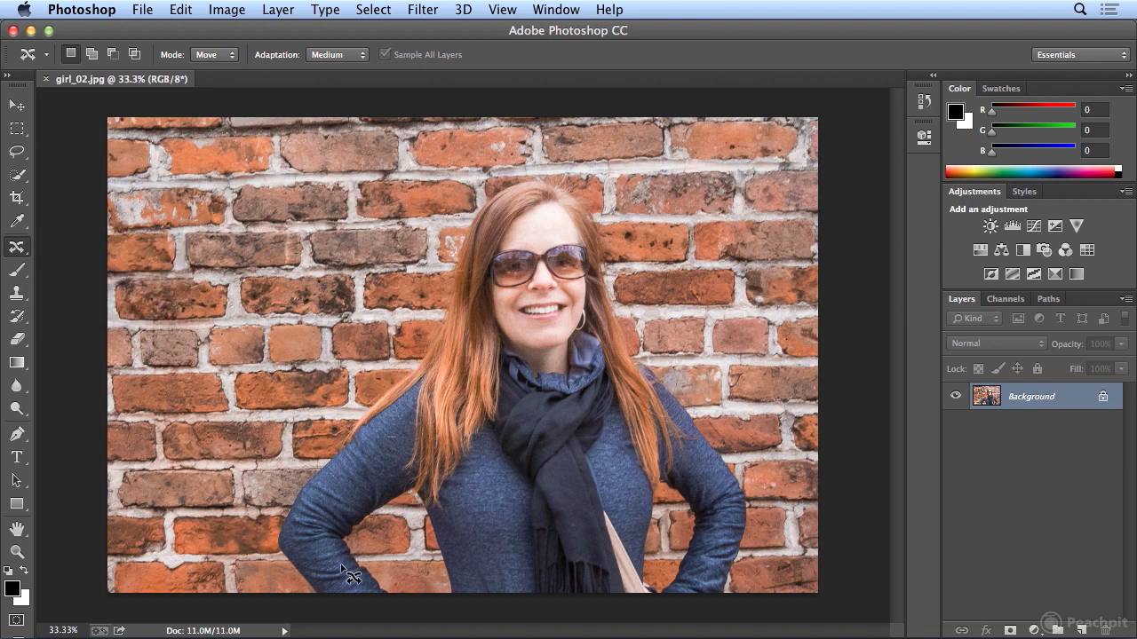
mouse_move(273, 504)
left_mouse_down()
mouse_move(440, 289)
mouse_move(461, 186)
mouse_move(560, 164)
mouse_move(608, 228)
mouse_move(633, 313)
mouse_move(741, 444)
mouse_move(758, 498)
mouse_move(753, 611)
left_mouse_up()
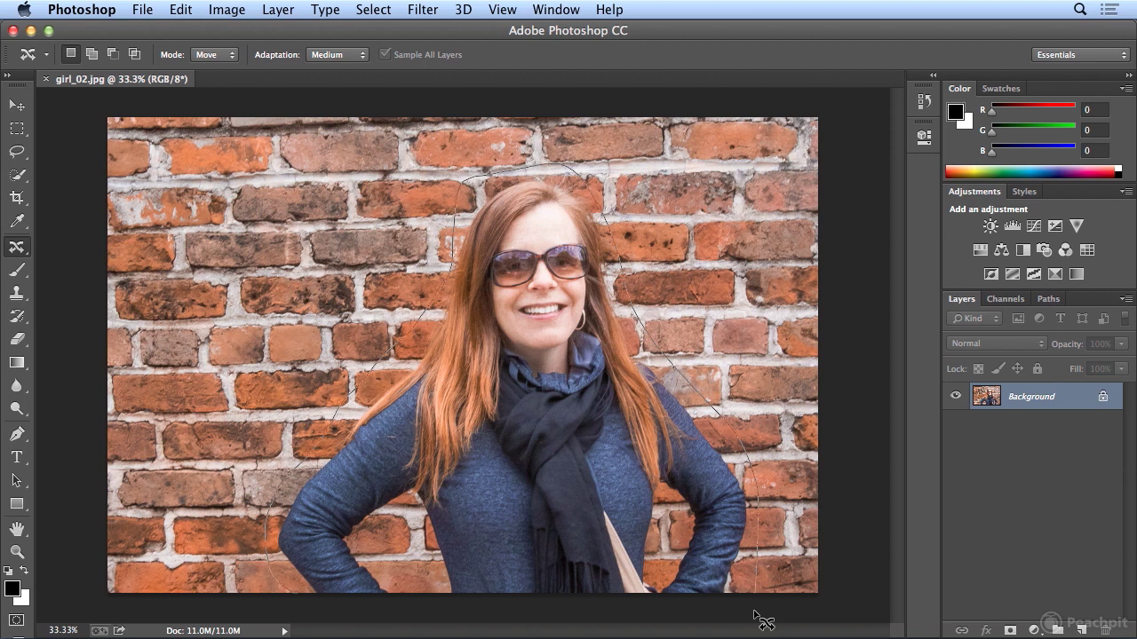
mouse_move(764, 621)
left_mouse_down()
mouse_move(399, 627)
mouse_move(329, 621)
mouse_move(293, 593)
mouse_move(304, 601)
left_mouse_up()
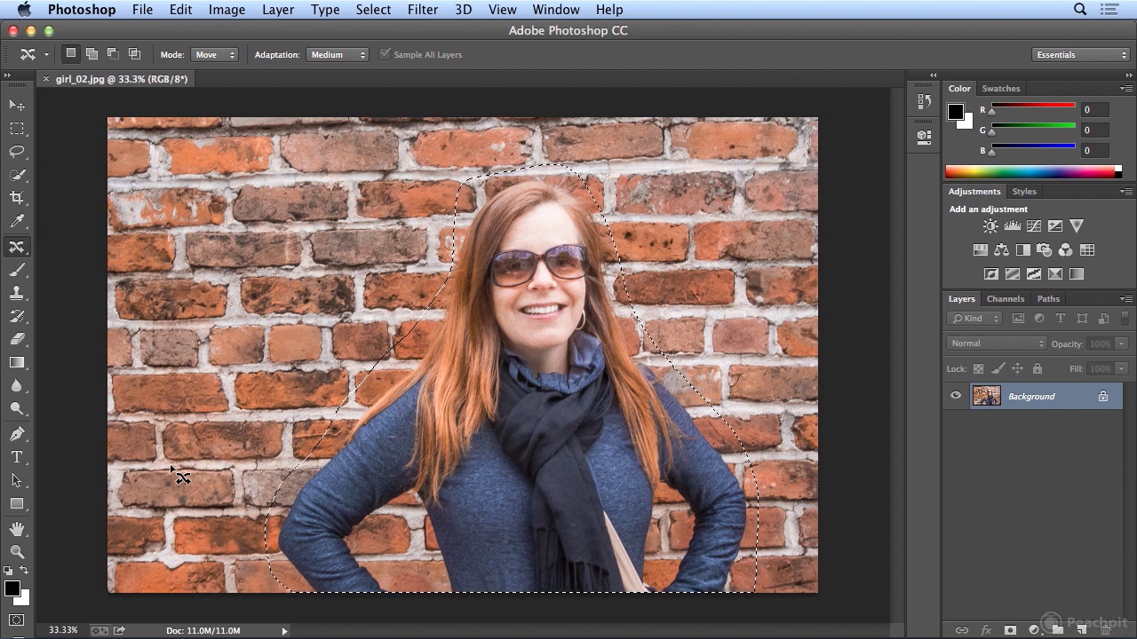
left_click(16, 105)
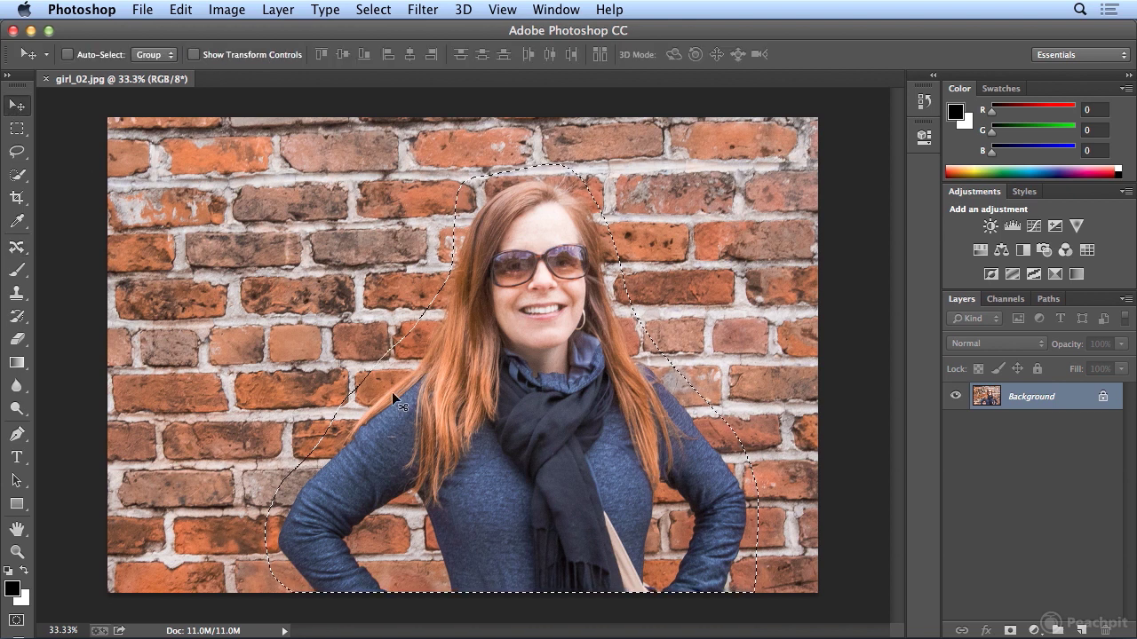
left_click_drag(392, 393, 527, 399)
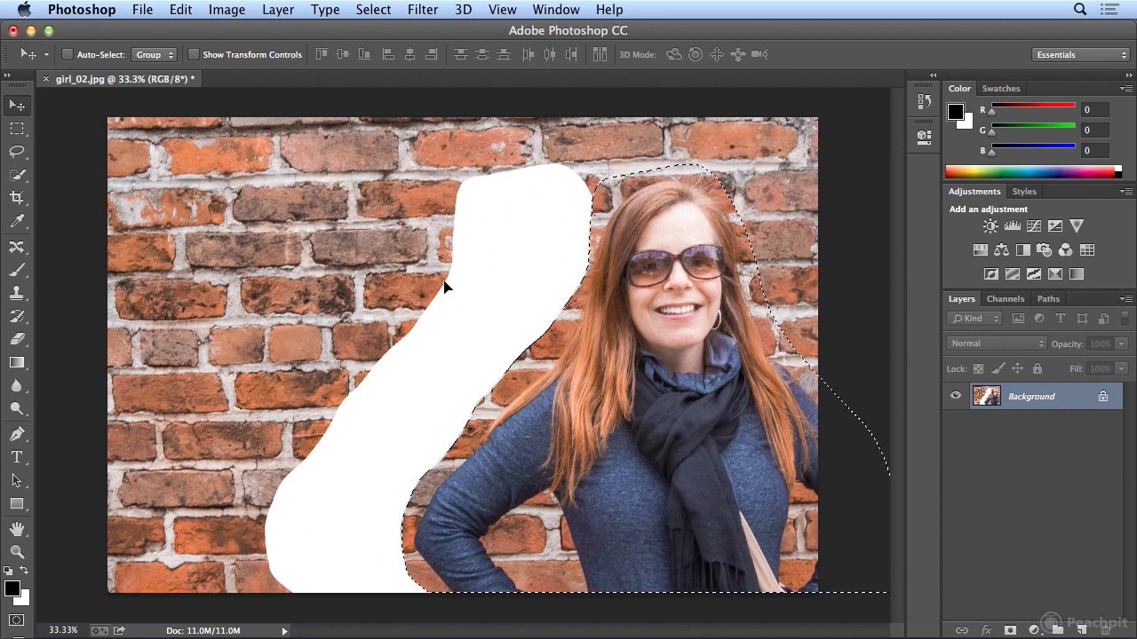
left_click(180, 10)
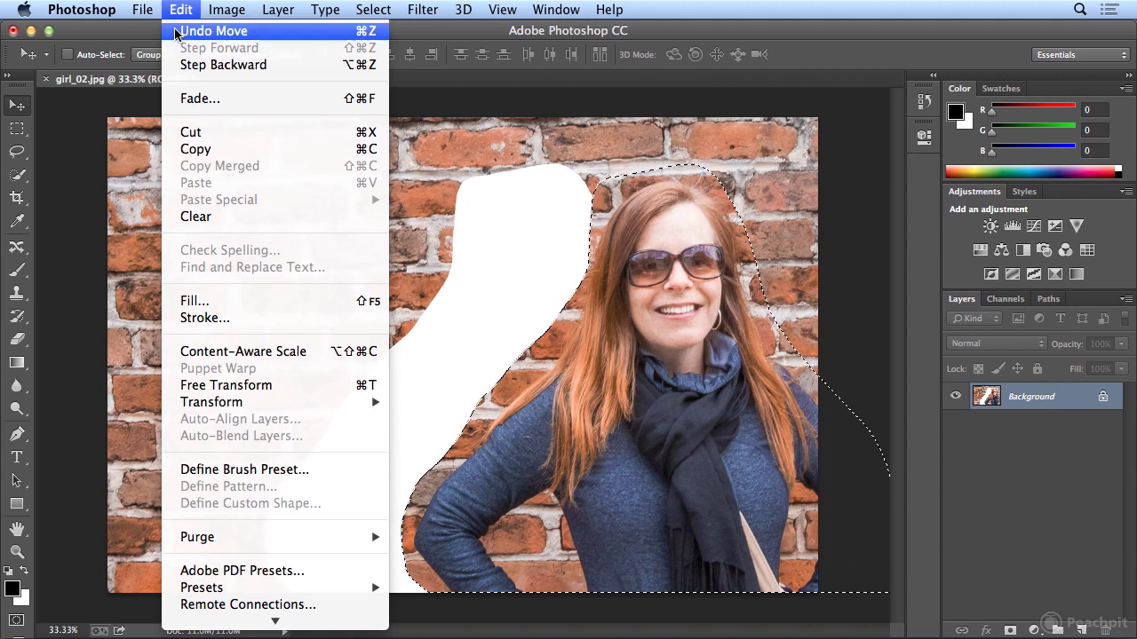
left_click(213, 31)
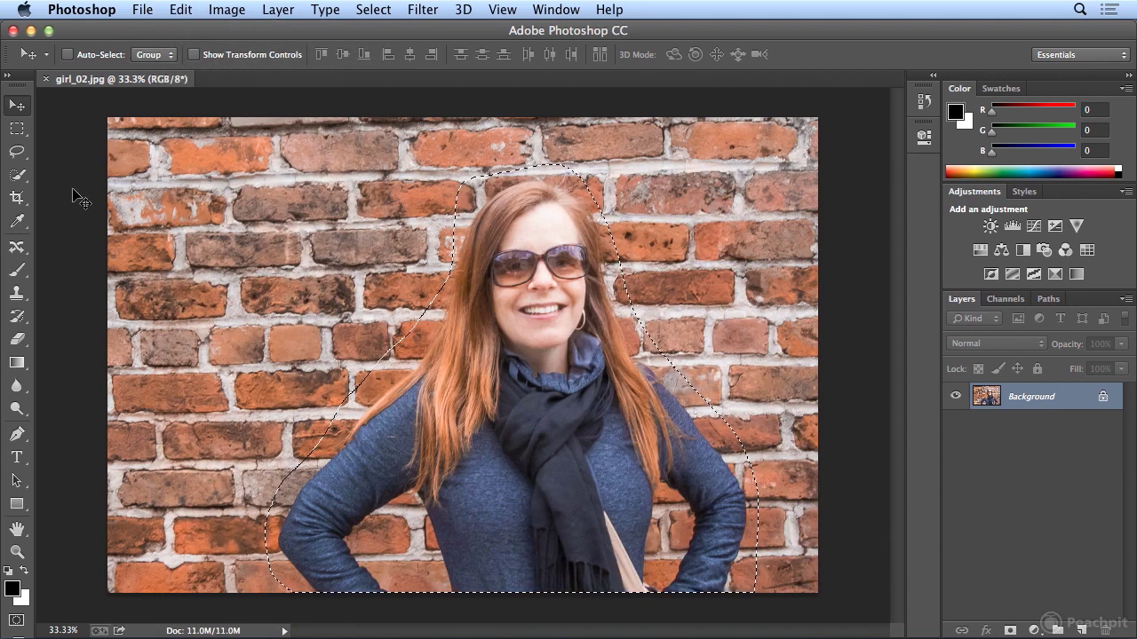
Drag the selected woman to the right with the Content-Aware Move Tool, then deselect
left_click(16, 247)
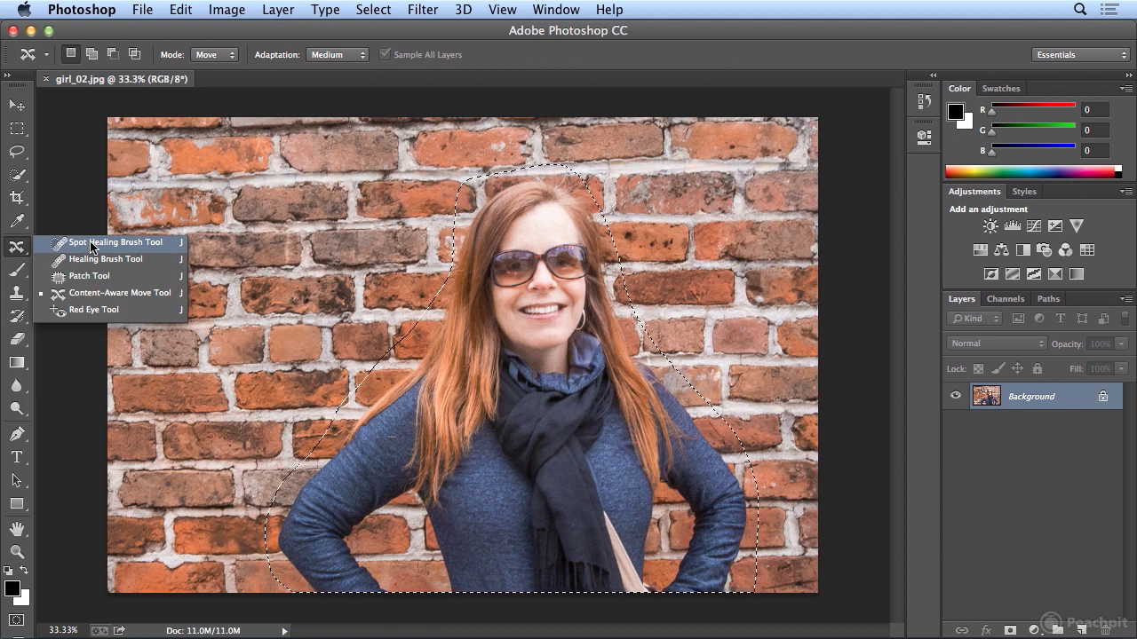
left_click(93, 299)
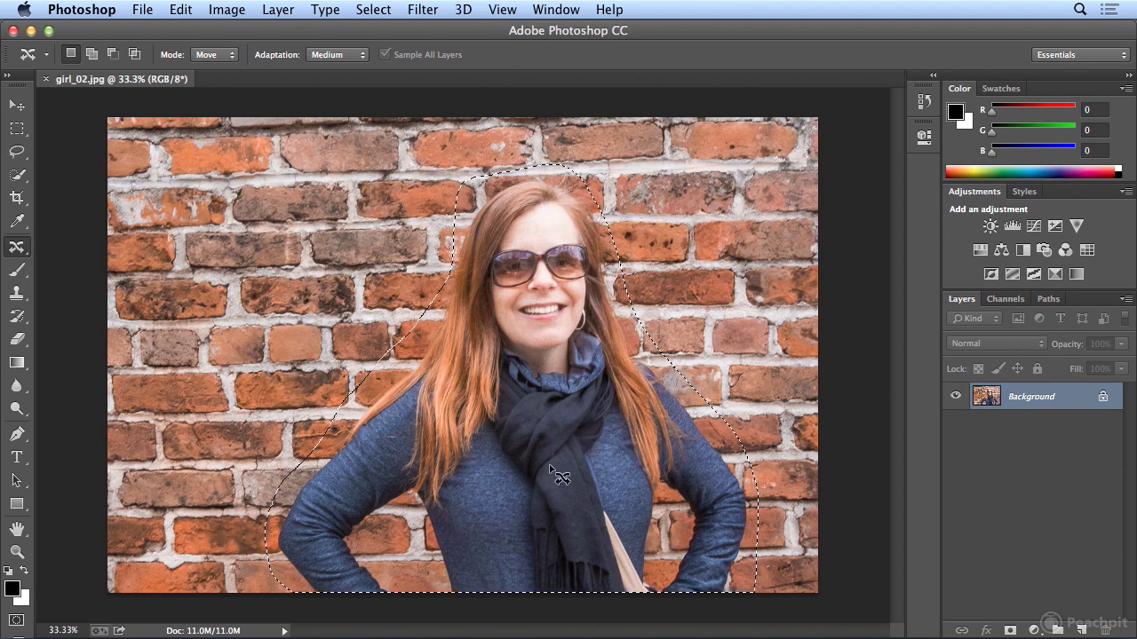
left_click_drag(550, 466, 702, 466)
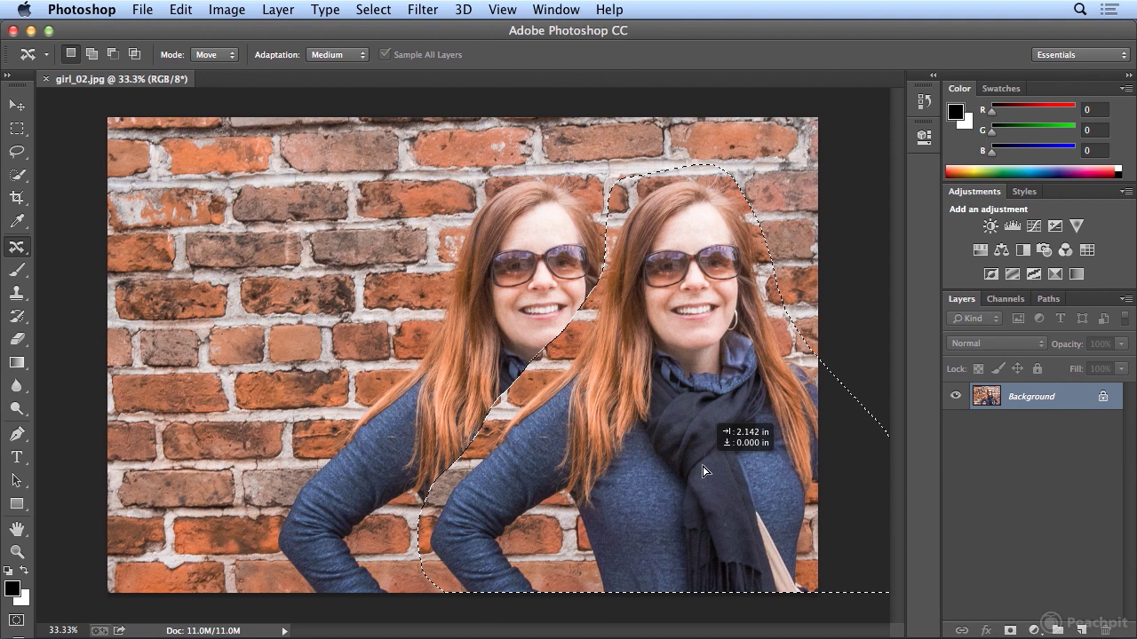
left_click_drag(703, 470, 703, 471)
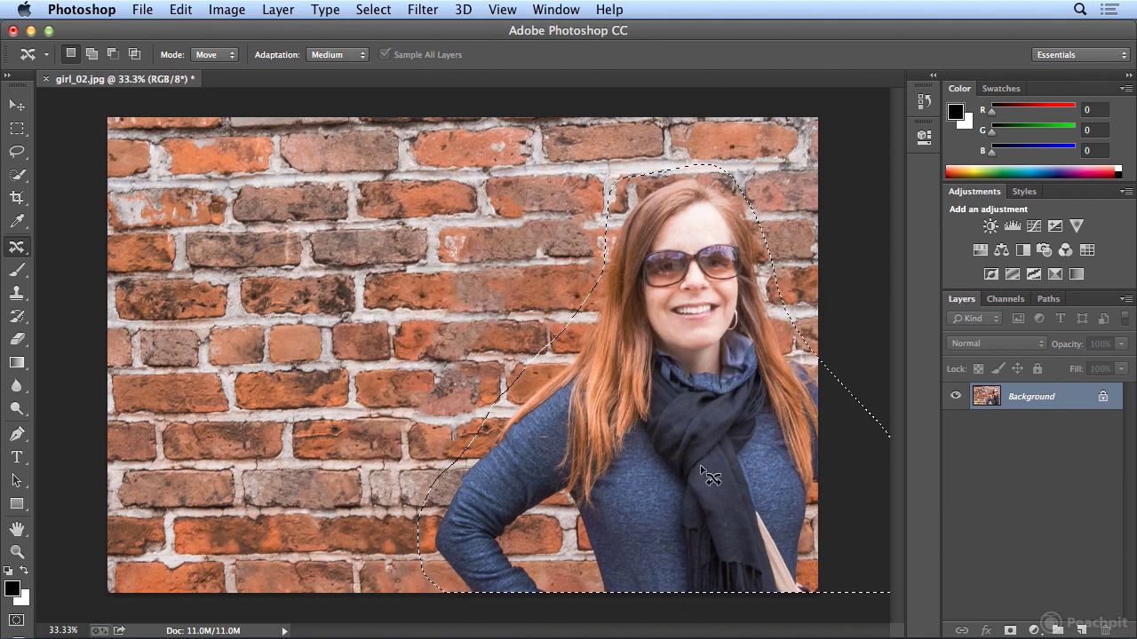
left_click(373, 9)
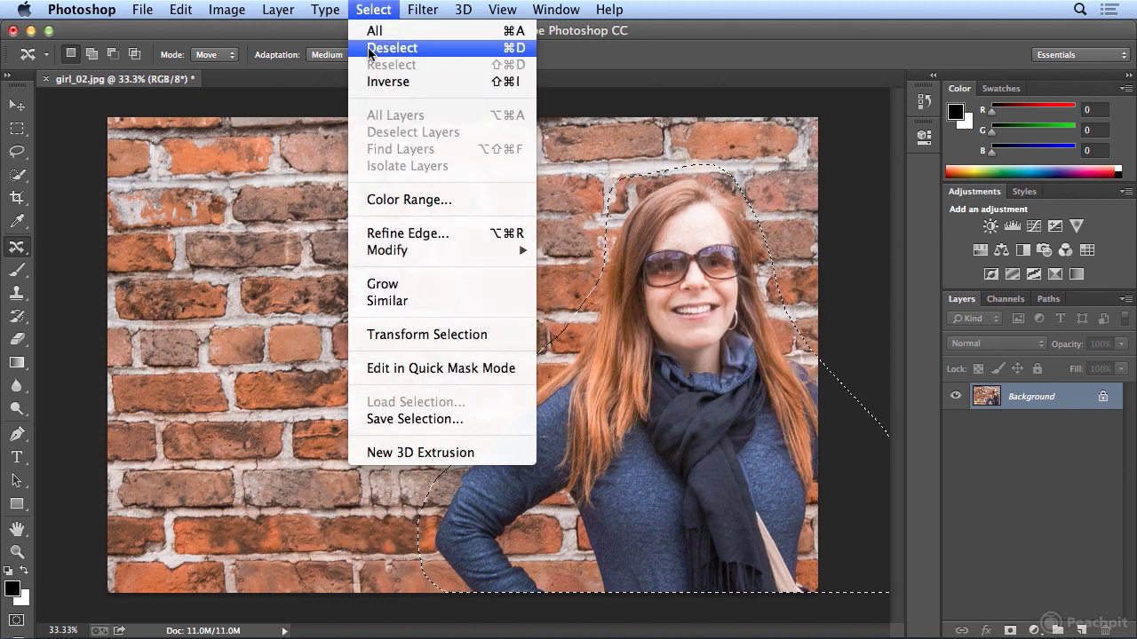
left_click(375, 48)
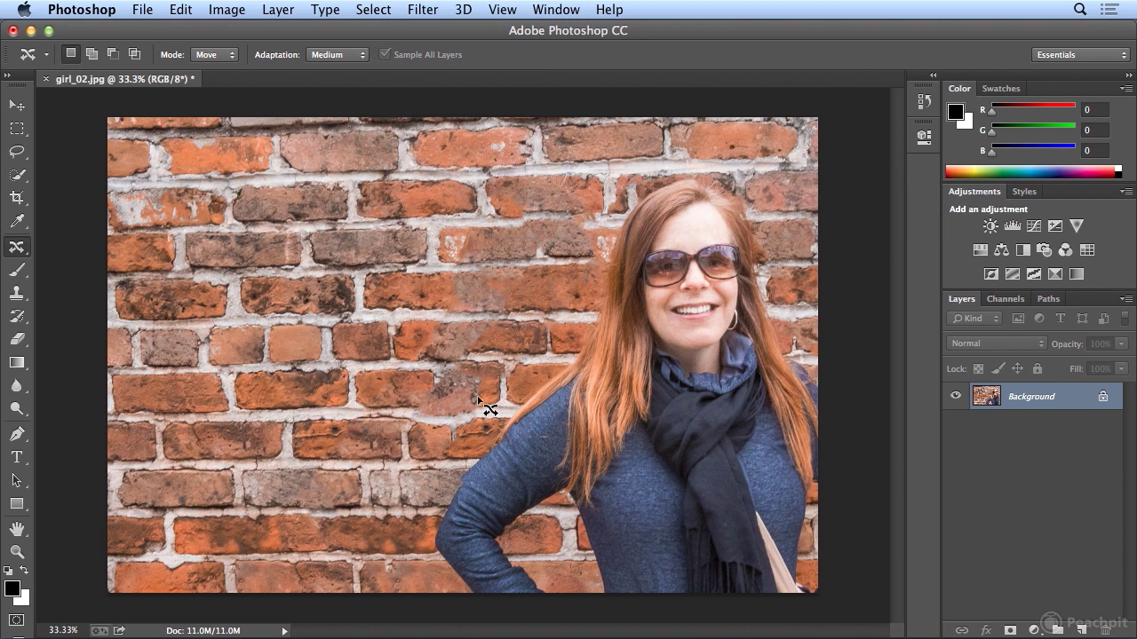
Step backward until the woman is restored, then move her to the left edge of the wall
left_click(182, 9)
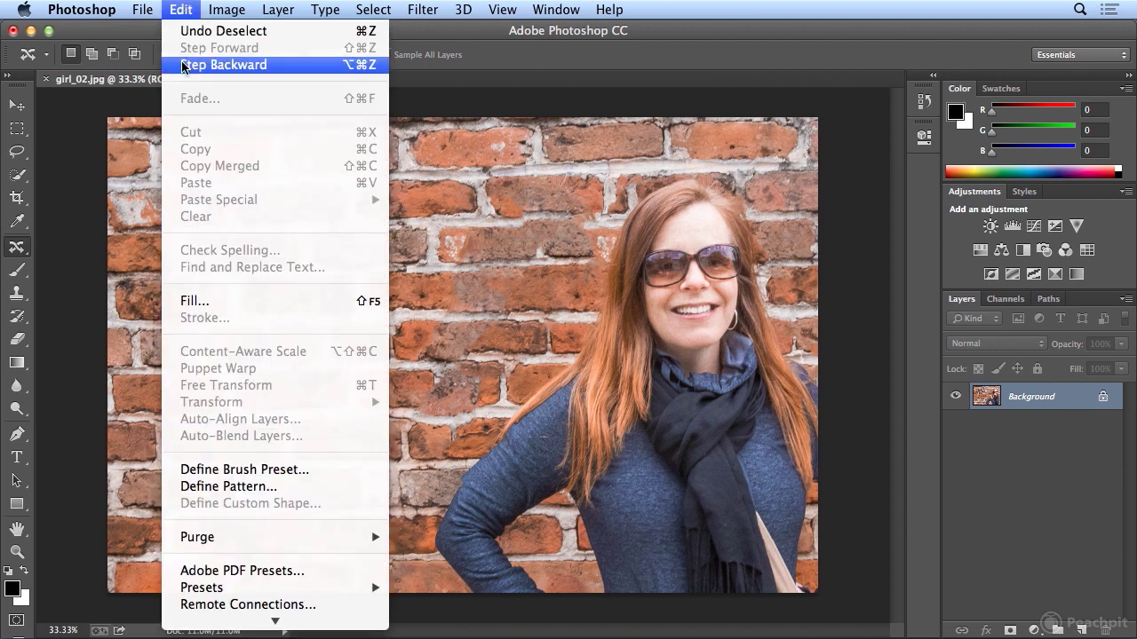
left_click(218, 65)
left_click(182, 9)
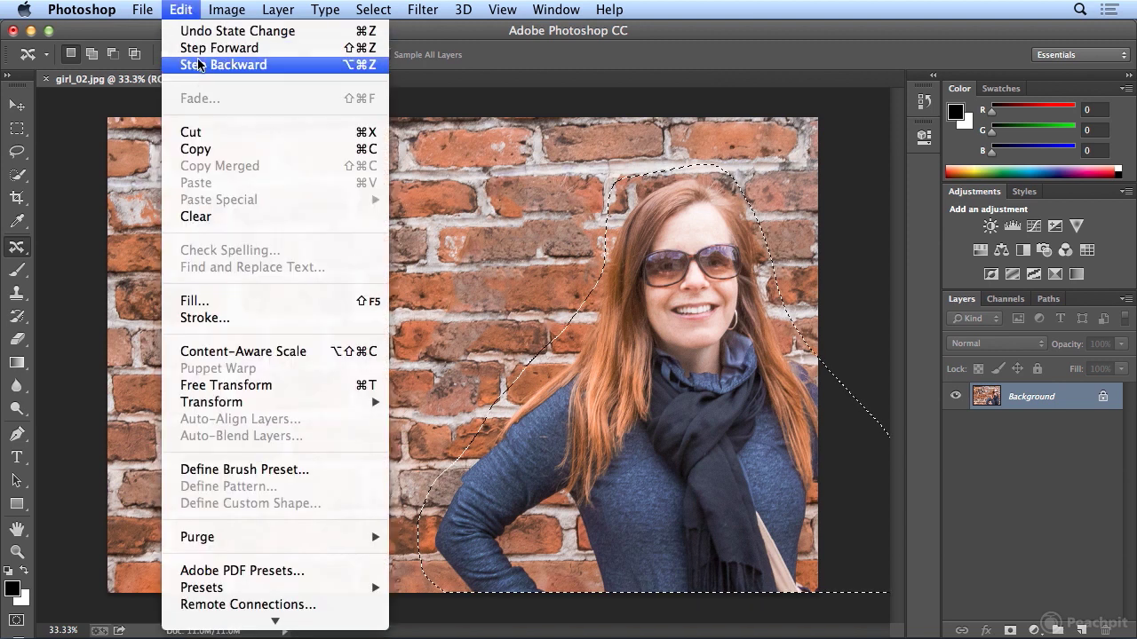
left_click(213, 64)
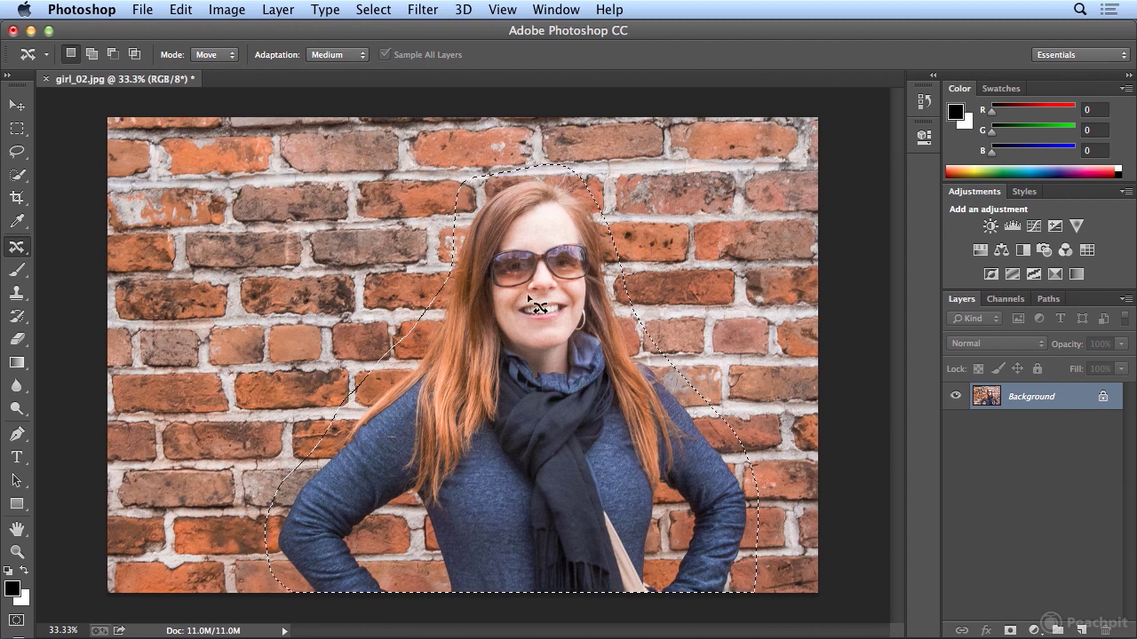
left_click_drag(576, 384, 294, 383)
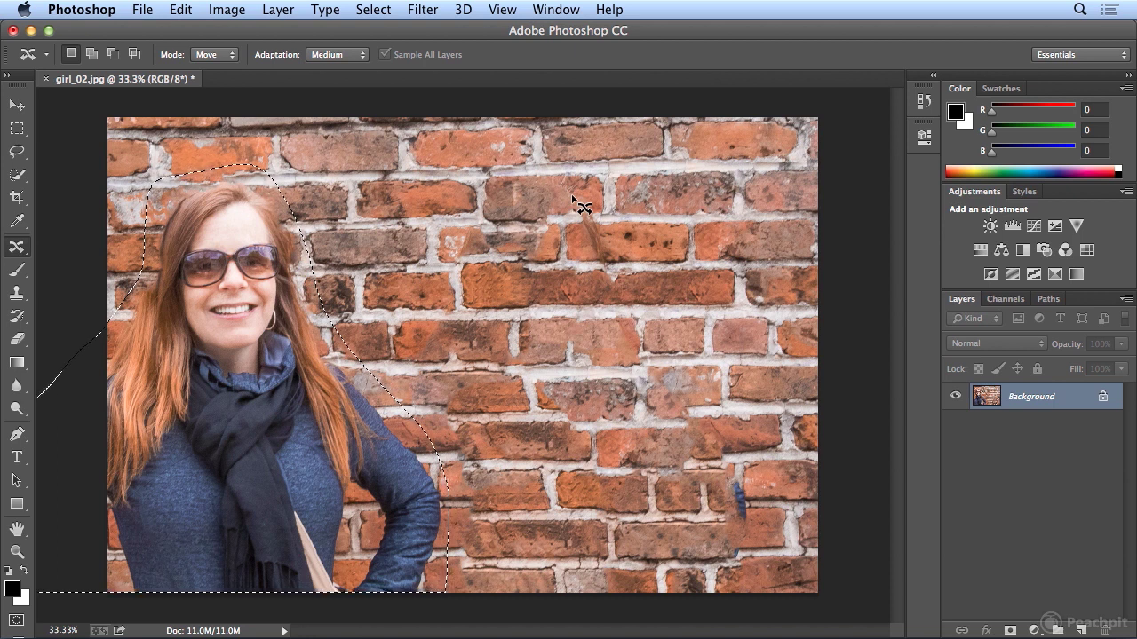
Undo the move, set Adaptation to Very Strict, and drag the woman to the left edge
left_click(181, 8)
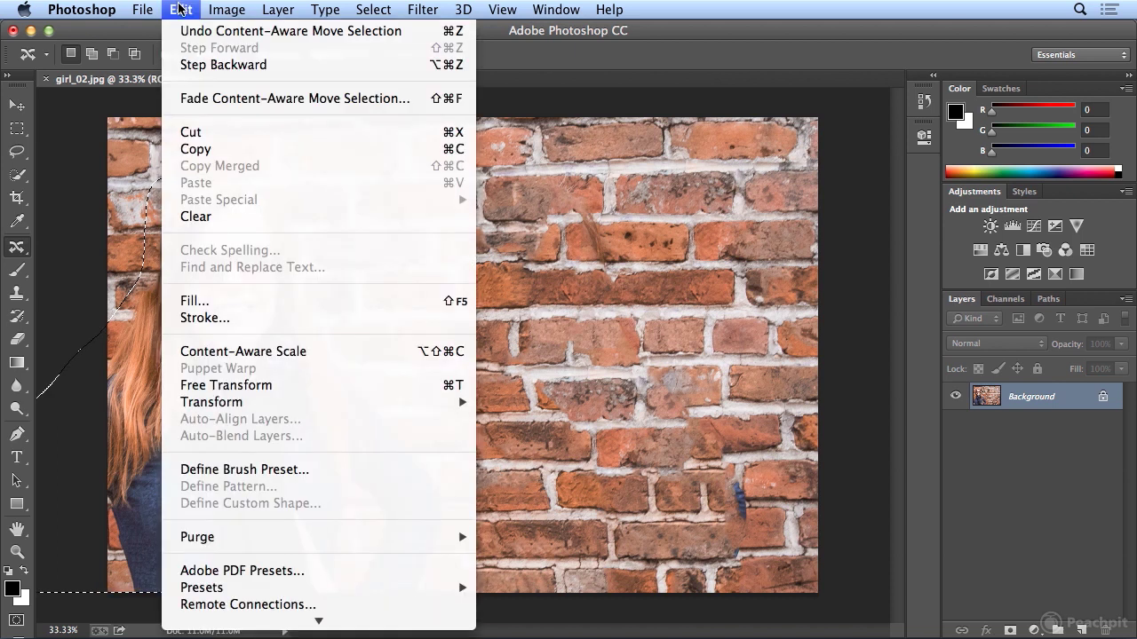
left_click(183, 30)
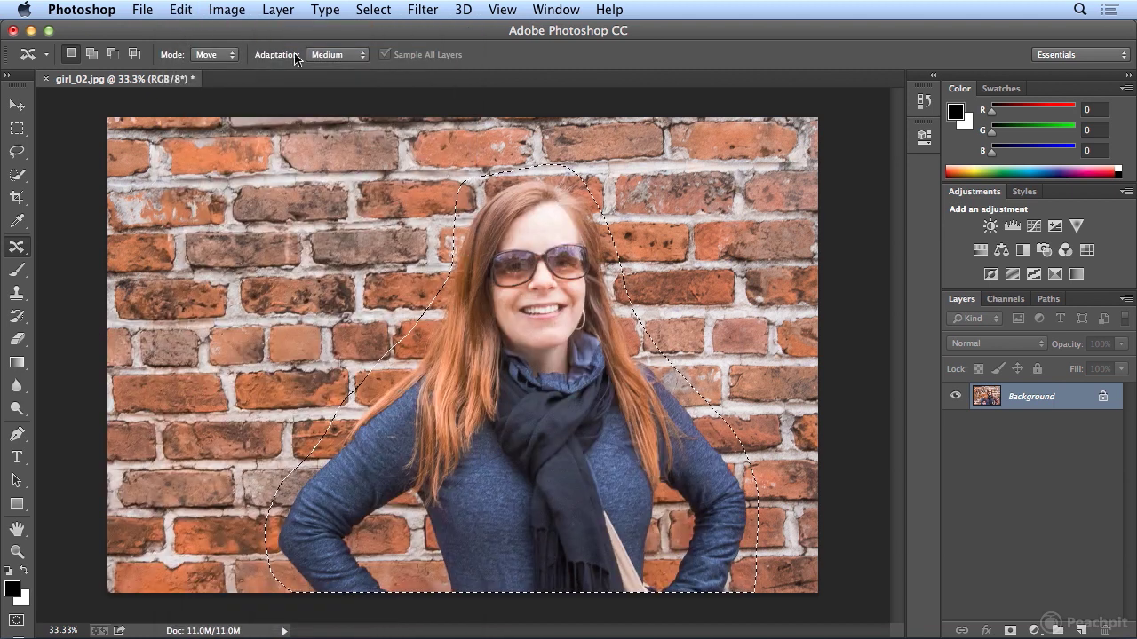
left_click(343, 56)
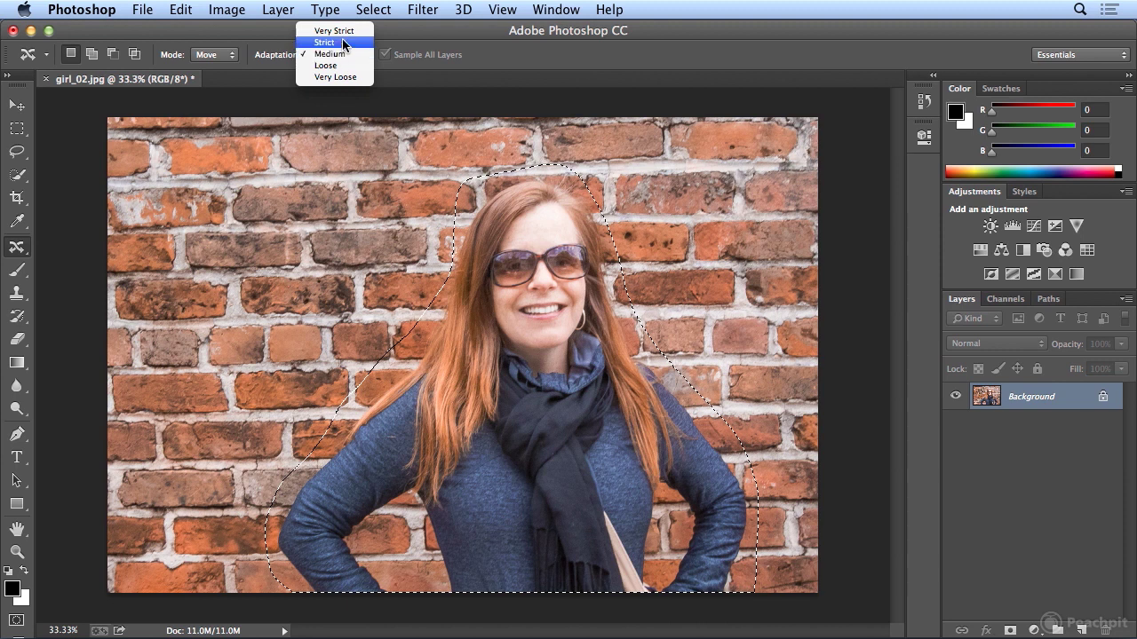
left_click(341, 32)
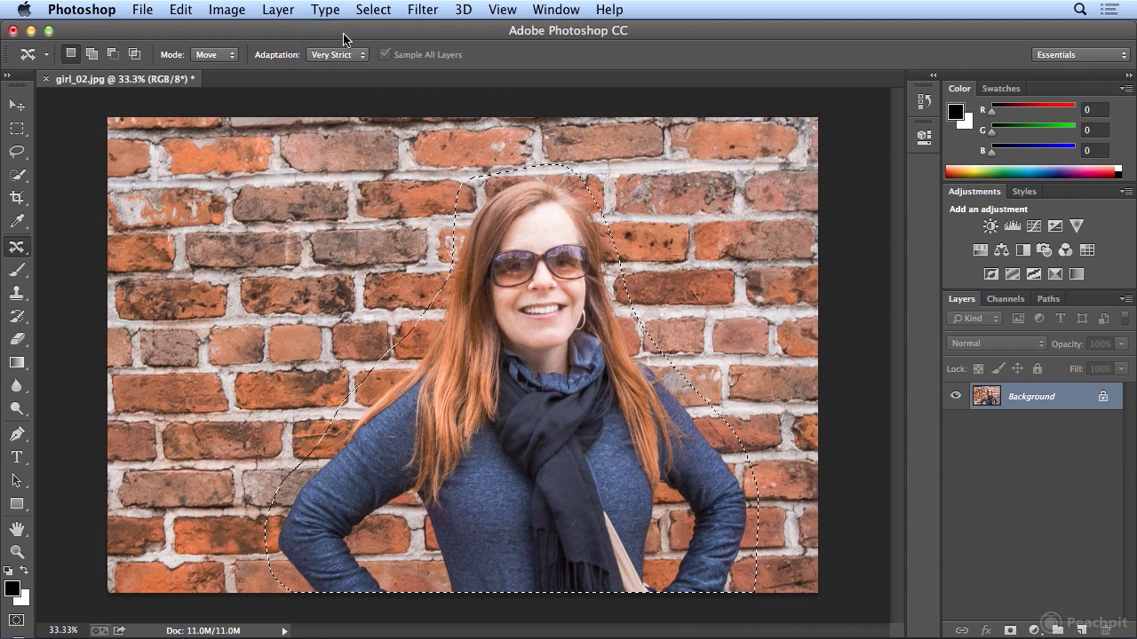
left_click_drag(532, 304, 258, 319)
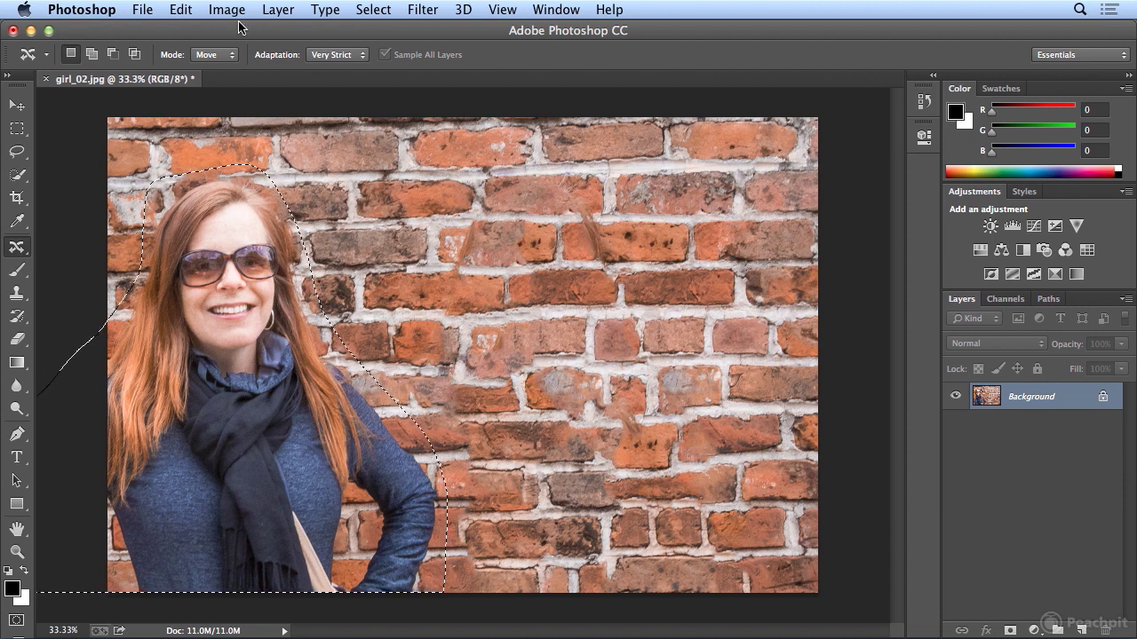
Undo the Very Strict move and redo the left move with Very Loose adaptation
left_click(180, 9)
left_click(186, 34)
left_click(325, 54)
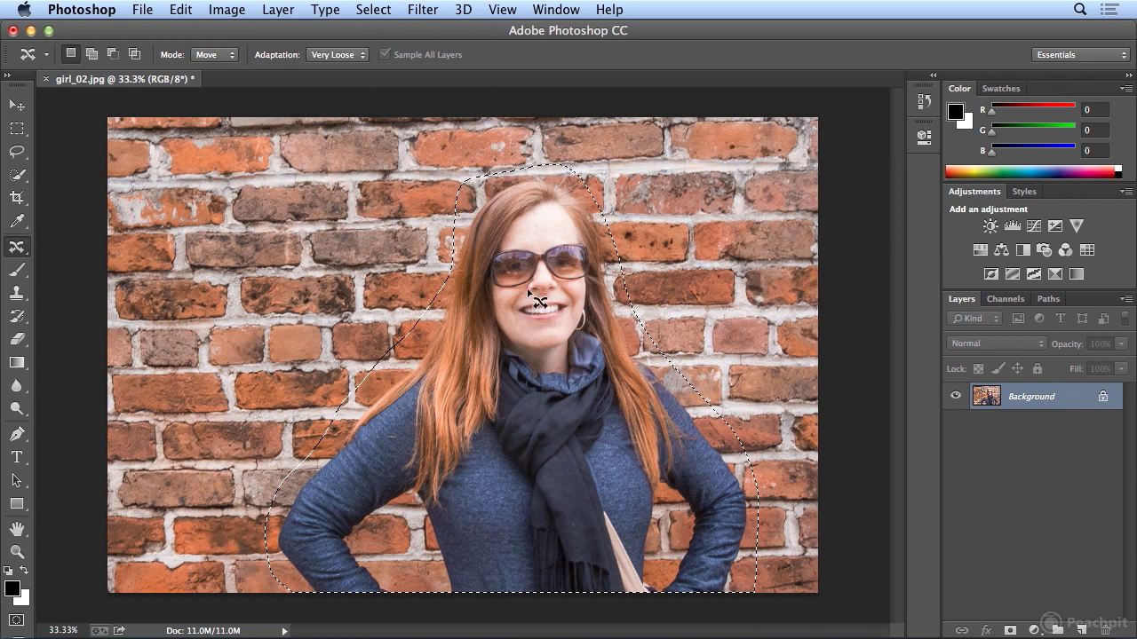
left_click_drag(539, 302, 245, 303)
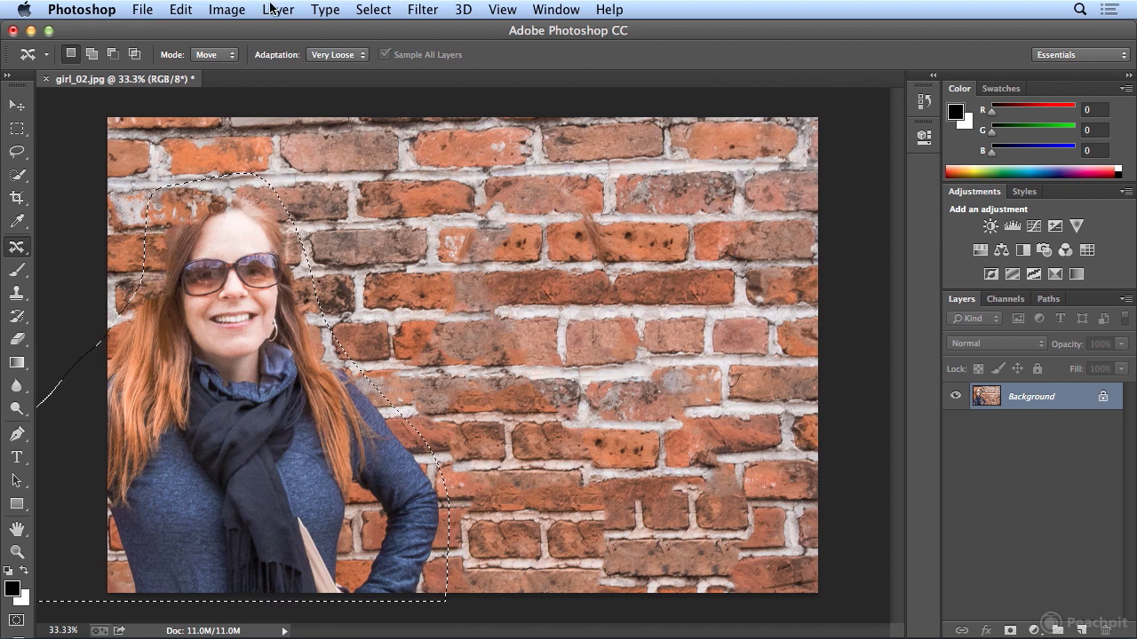
Undo the Very Loose move and redo the left move with Strict adaptation
left_click(184, 10)
left_click(192, 31)
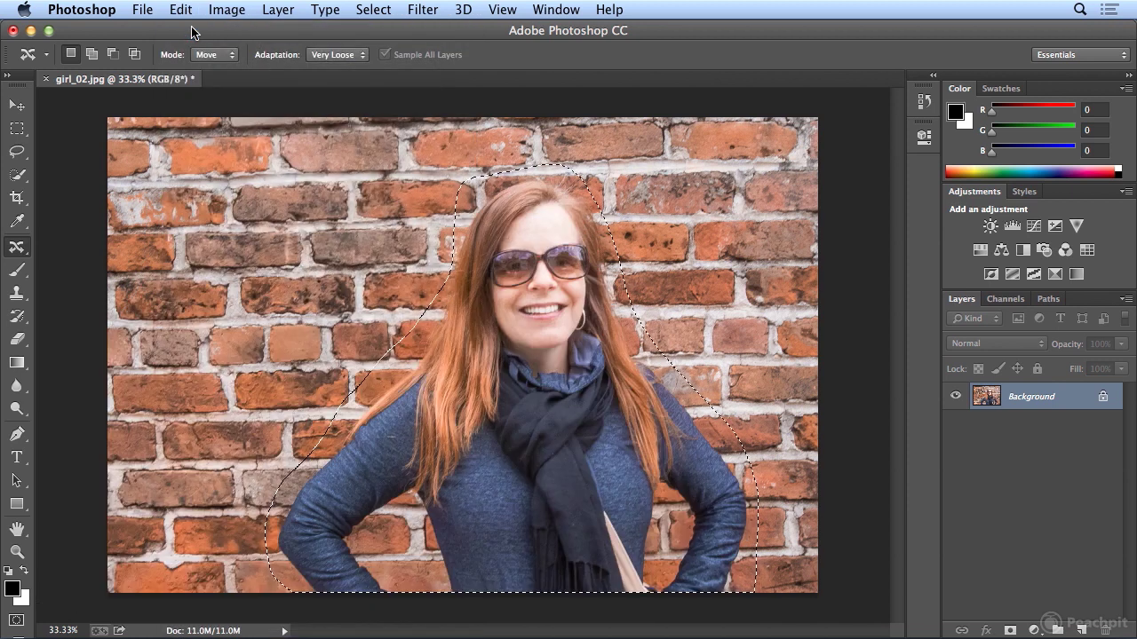
left_click(364, 55)
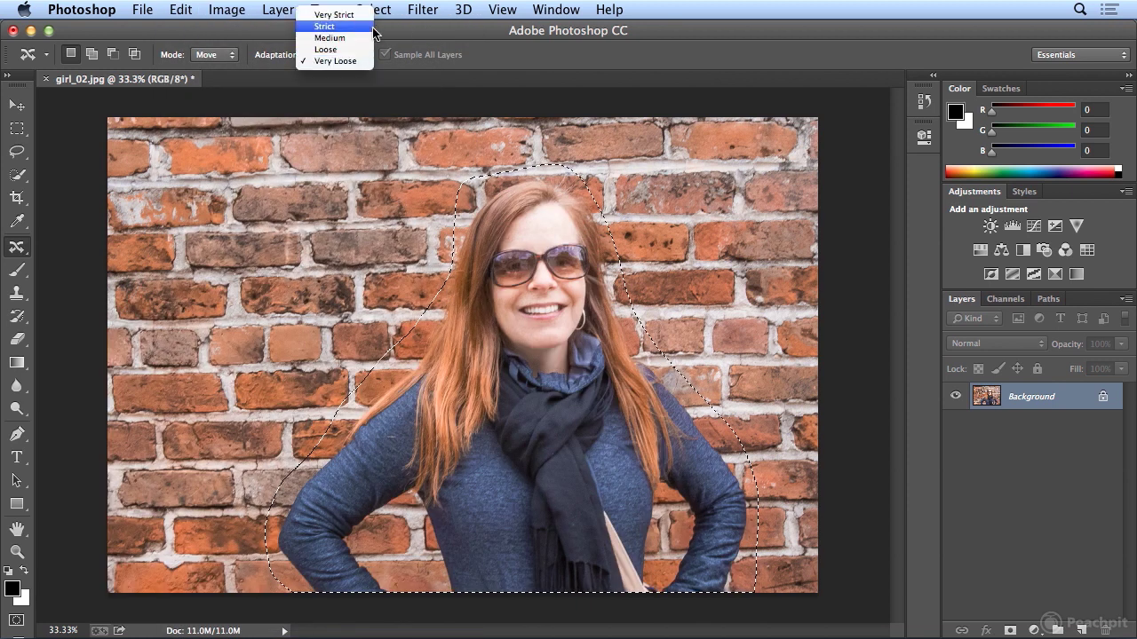
left_click(373, 28)
left_click_drag(608, 384, 302, 385)
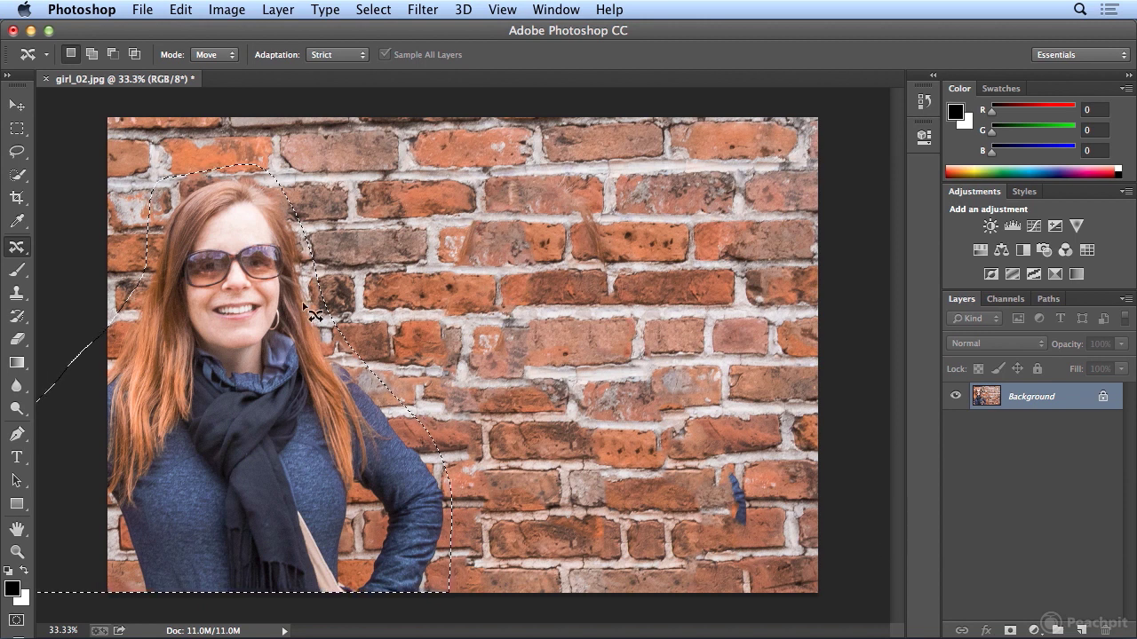
Select the Spot Healing Brush Tool, in Content-Aware mode at size 19
left_click(17, 248)
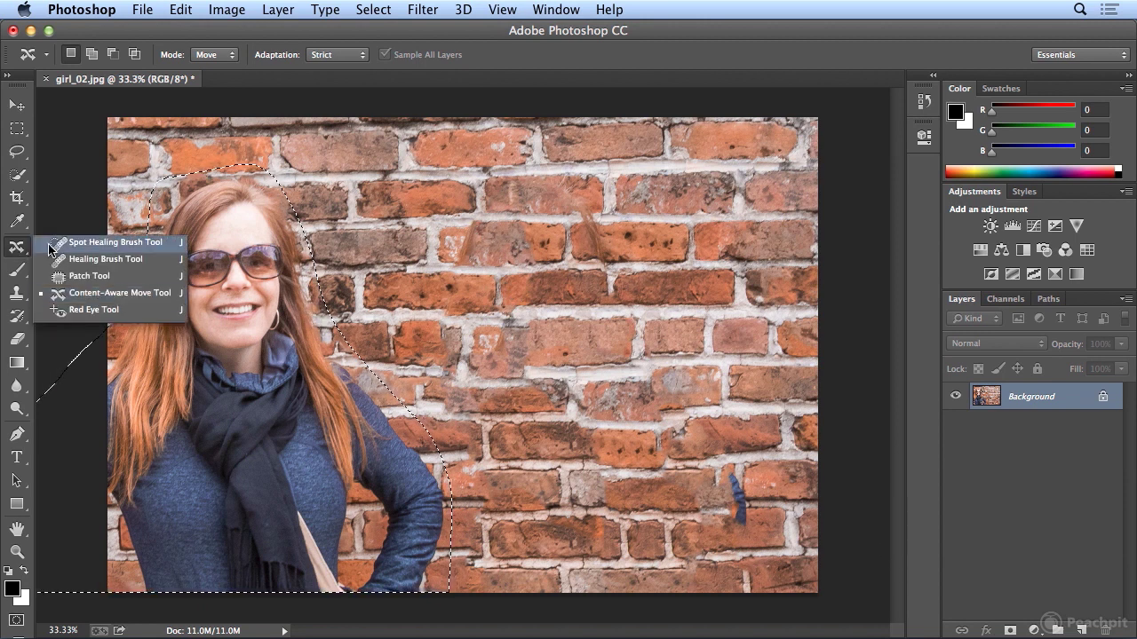
left_click(106, 245)
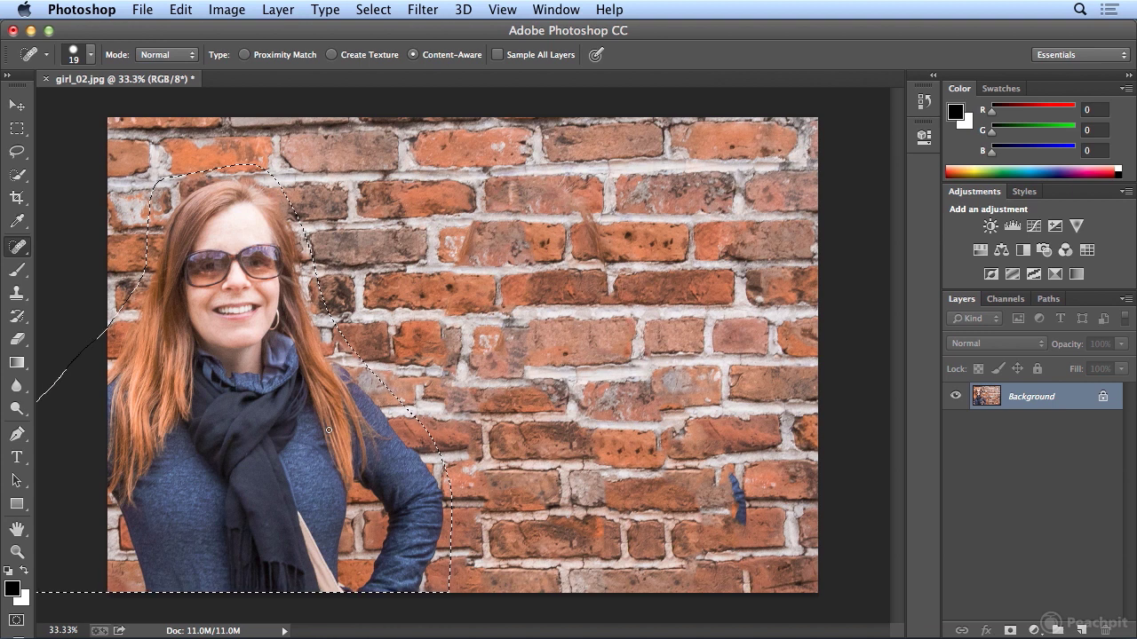
Deselect the woman and enlarge the healing brush to 99 px
left_click(374, 9)
left_click(373, 45)
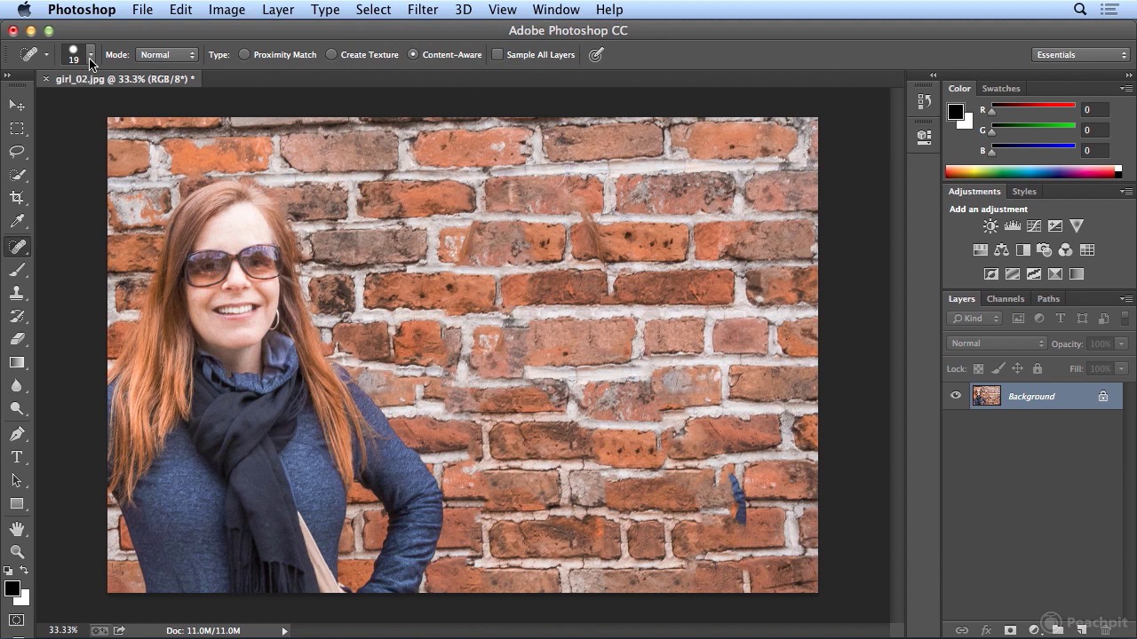
left_click(90, 55)
left_click_drag(46, 104, 114, 105)
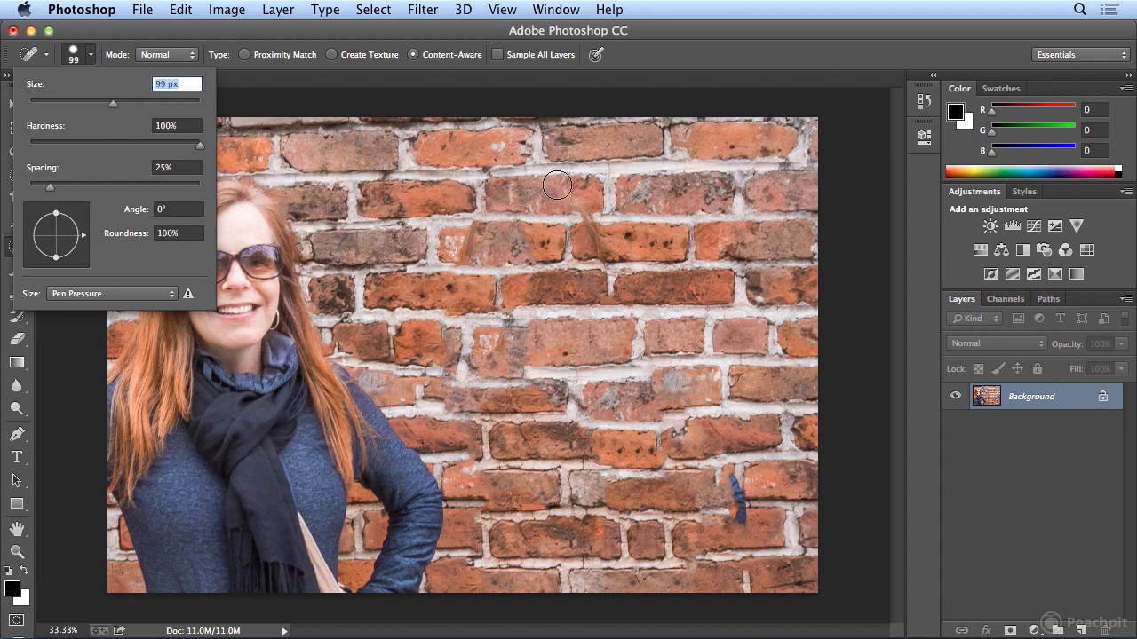
Heal the two hair streaks on the wall and the blue arm mark on the lower-right bricks
left_click_drag(558, 183, 608, 290)
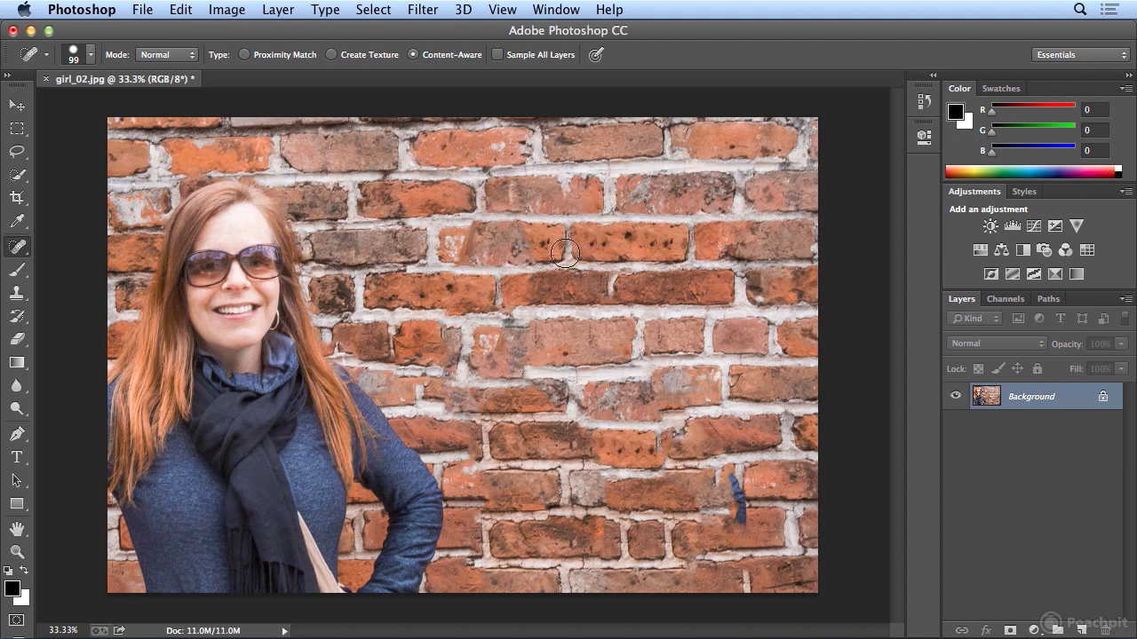
left_click_drag(485, 203, 450, 269)
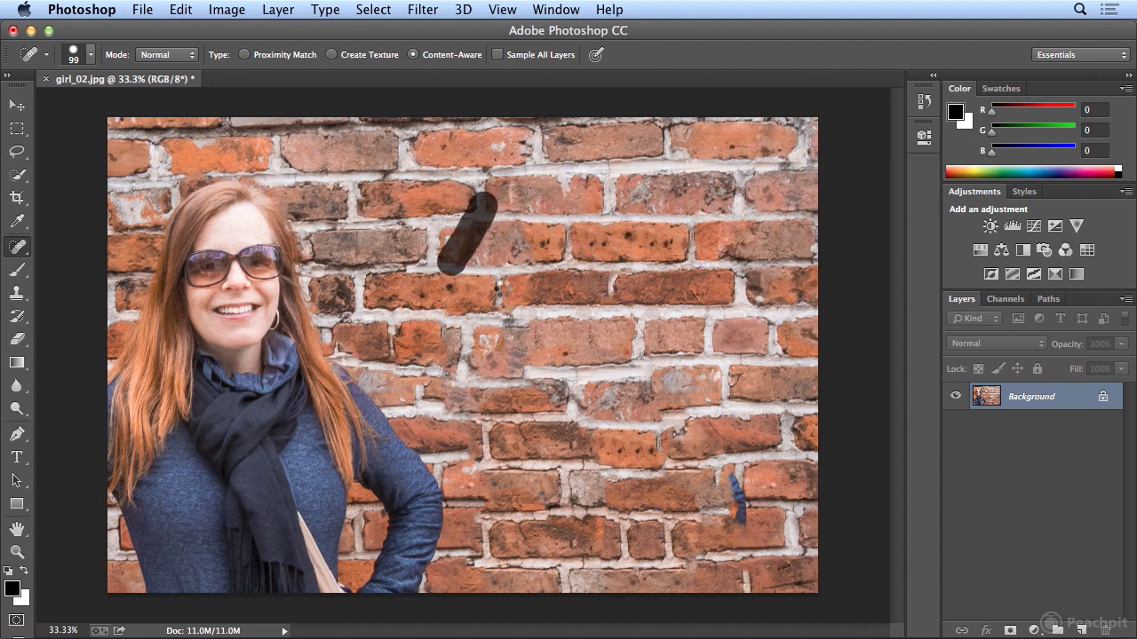
left_click_drag(722, 471, 738, 540)
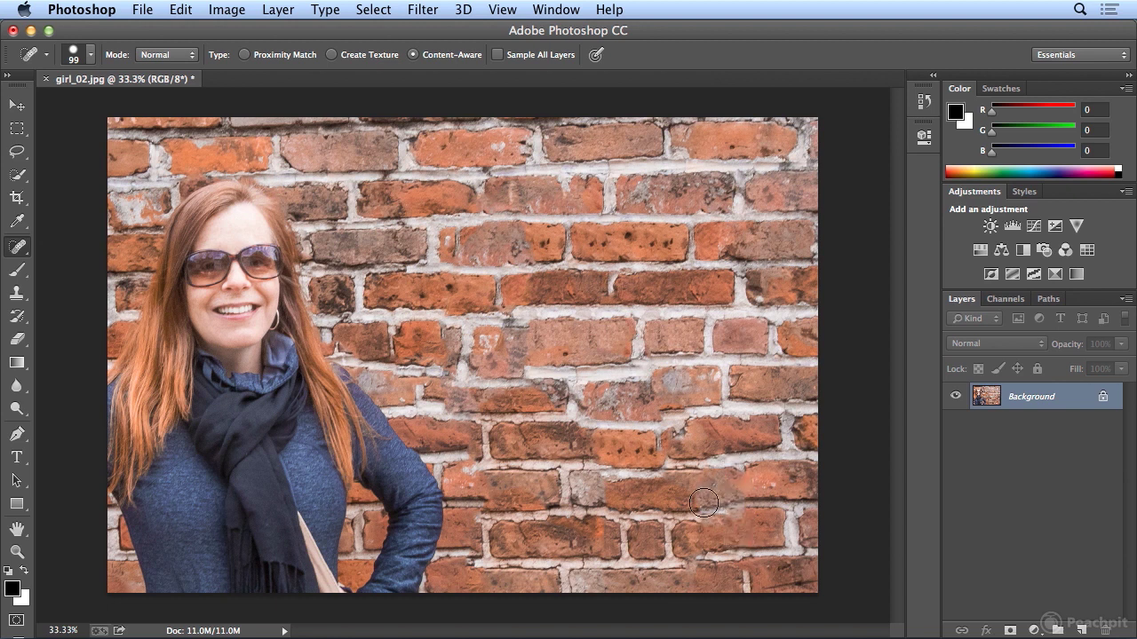
left_click_drag(703, 503, 773, 494)
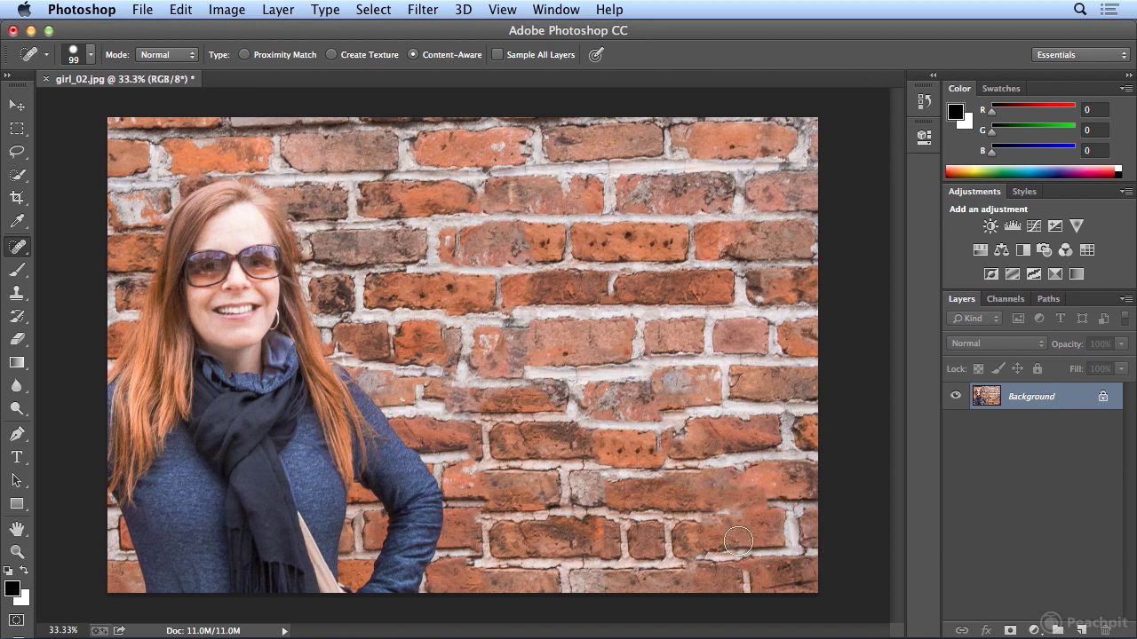
mouse_move(738, 541)
left_mouse_down()
mouse_move(733, 462)
mouse_move(693, 471)
mouse_move(769, 465)
left_mouse_up()
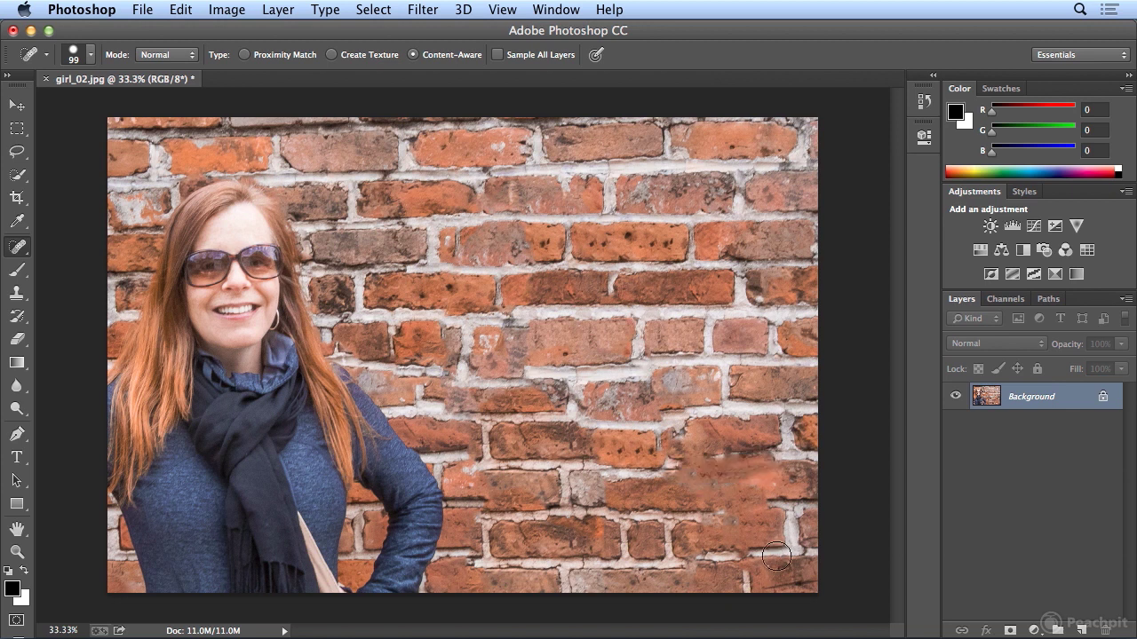
left_click_drag(710, 511, 801, 508)
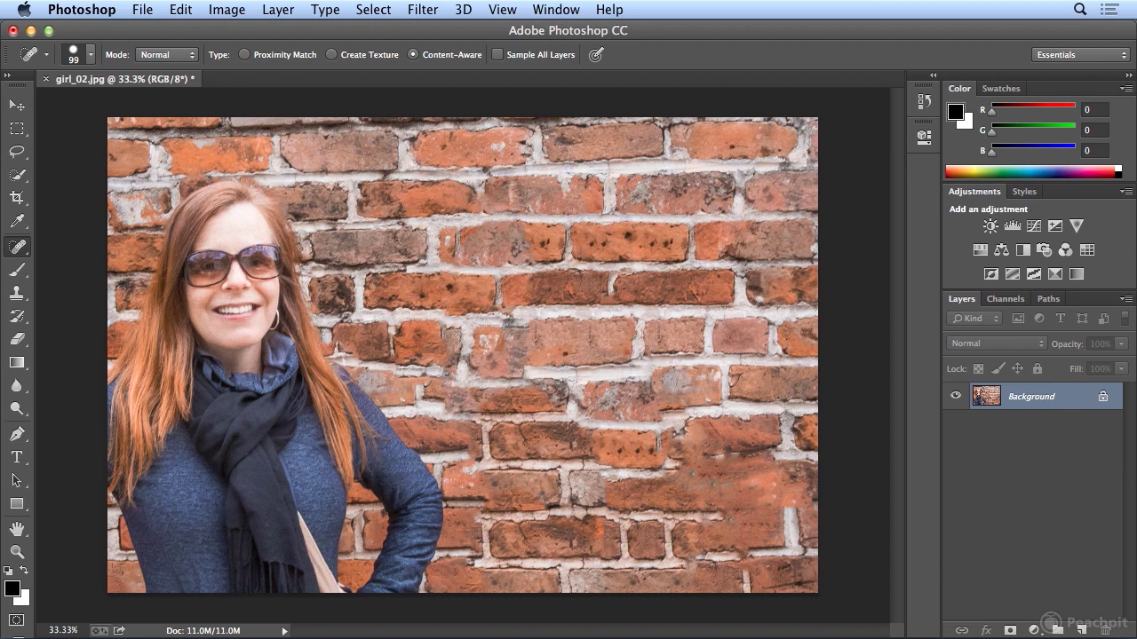
left_click(182, 9)
Step backward through the lower-right healing strokes until the blue arm mark reappears
left_click(218, 65)
left_click(186, 9)
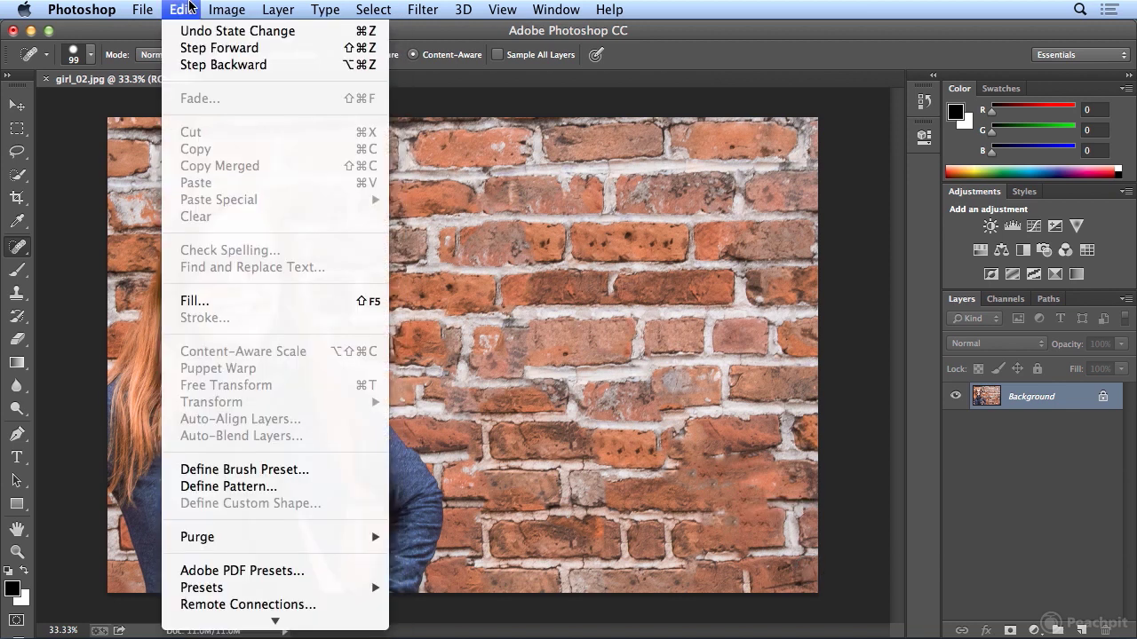
left_click(192, 68)
left_click(185, 8)
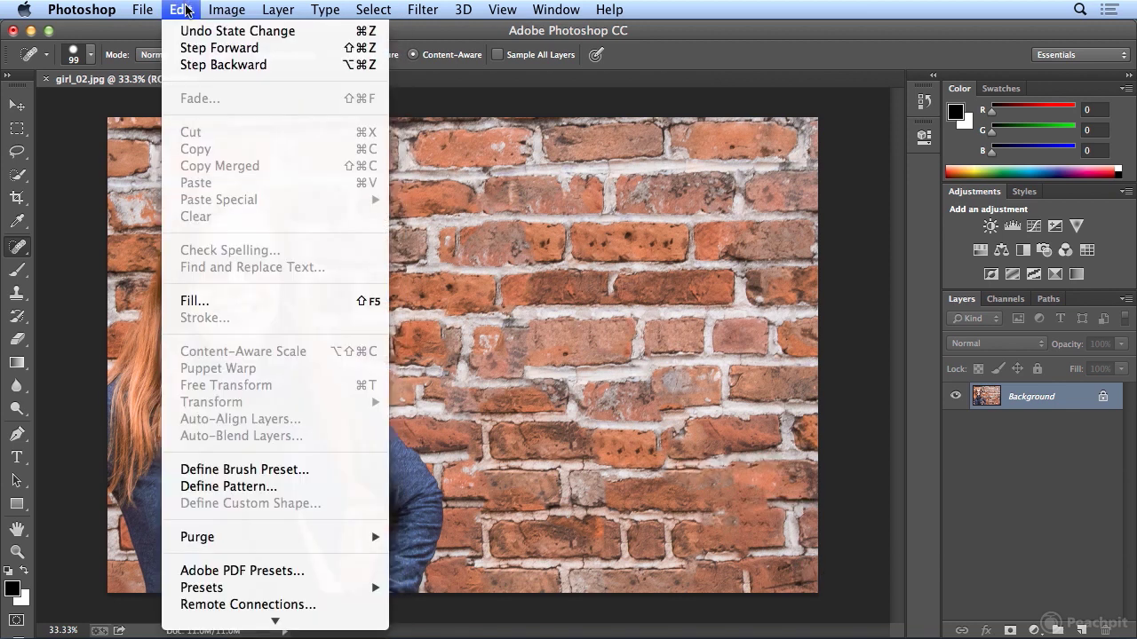
left_click(193, 65)
left_click(181, 9)
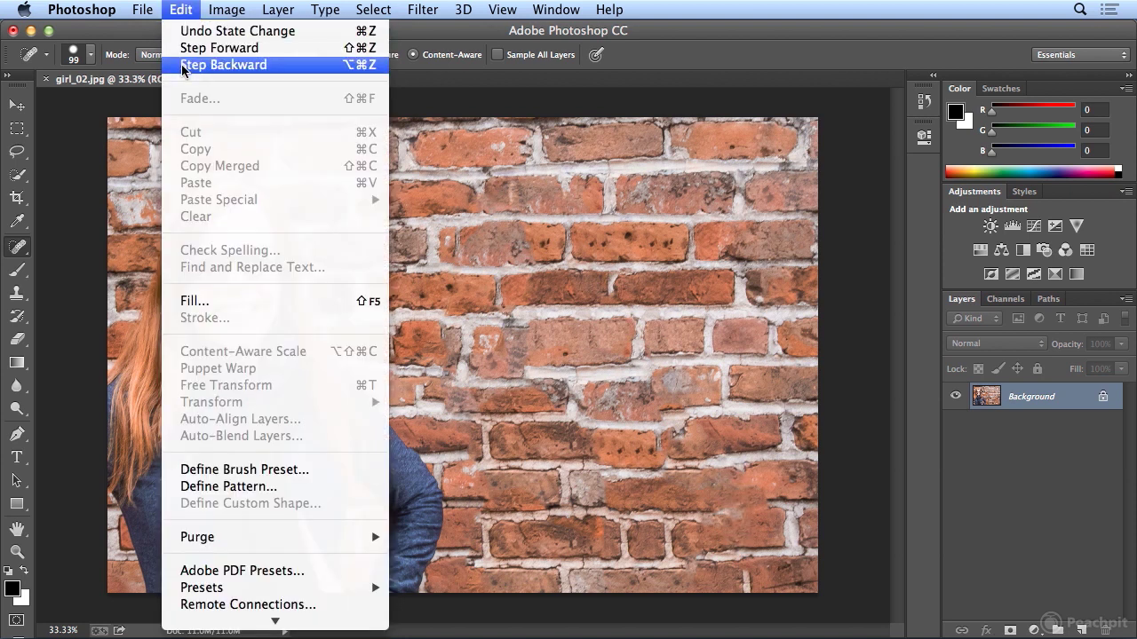
left_click(187, 64)
left_click(181, 9)
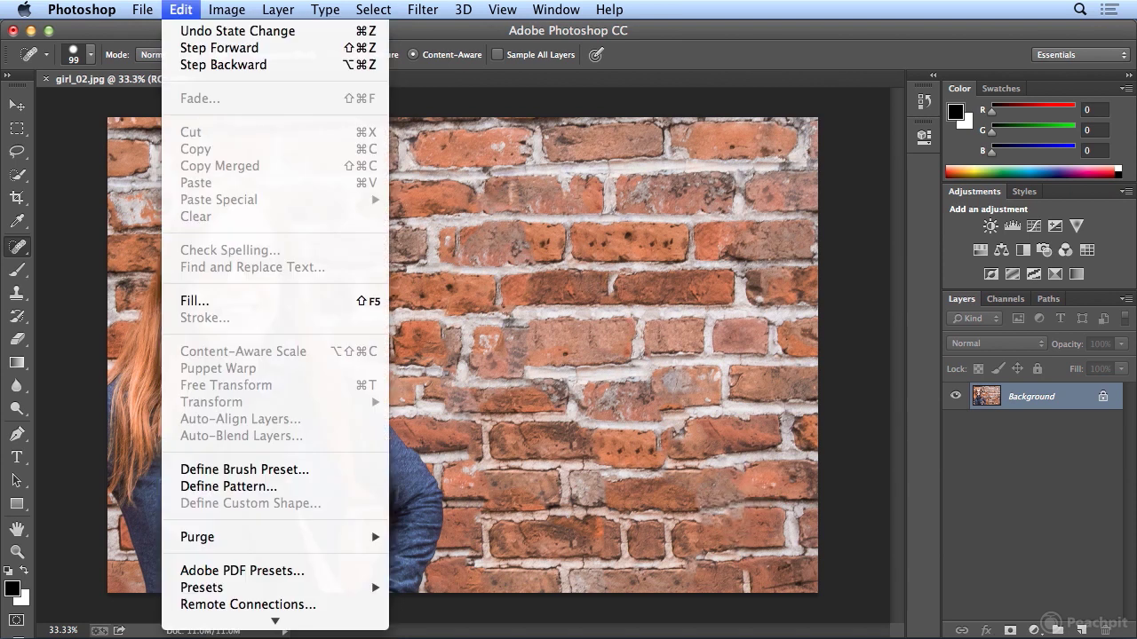
left_click(182, 64)
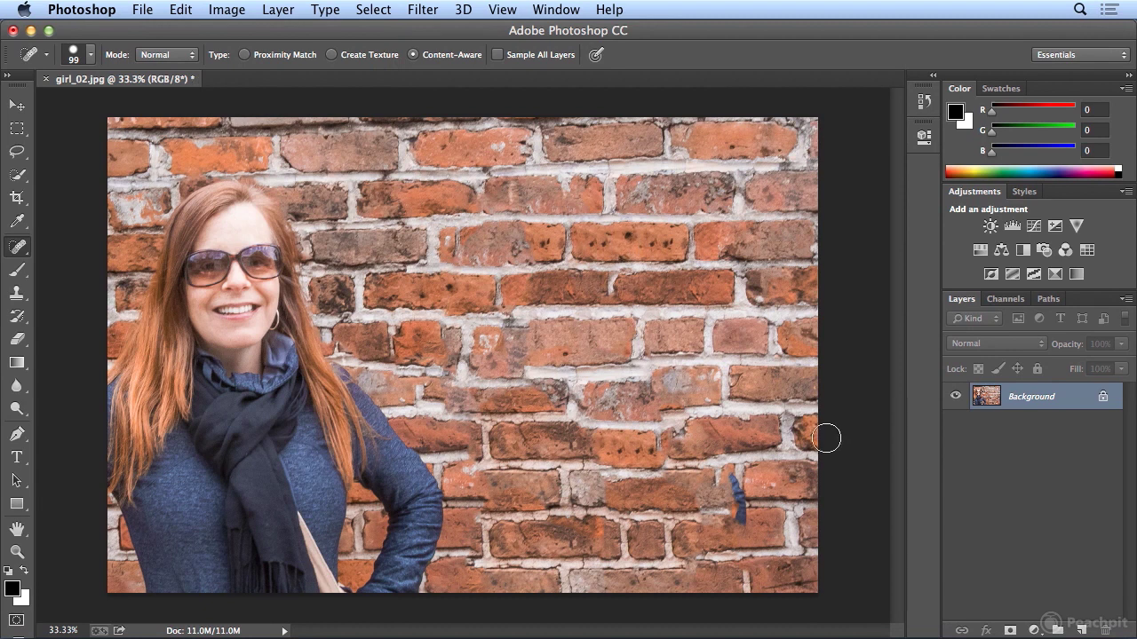
Retry healing the blue patch several times, undoing each attempt
left_click_drag(735, 482, 736, 506)
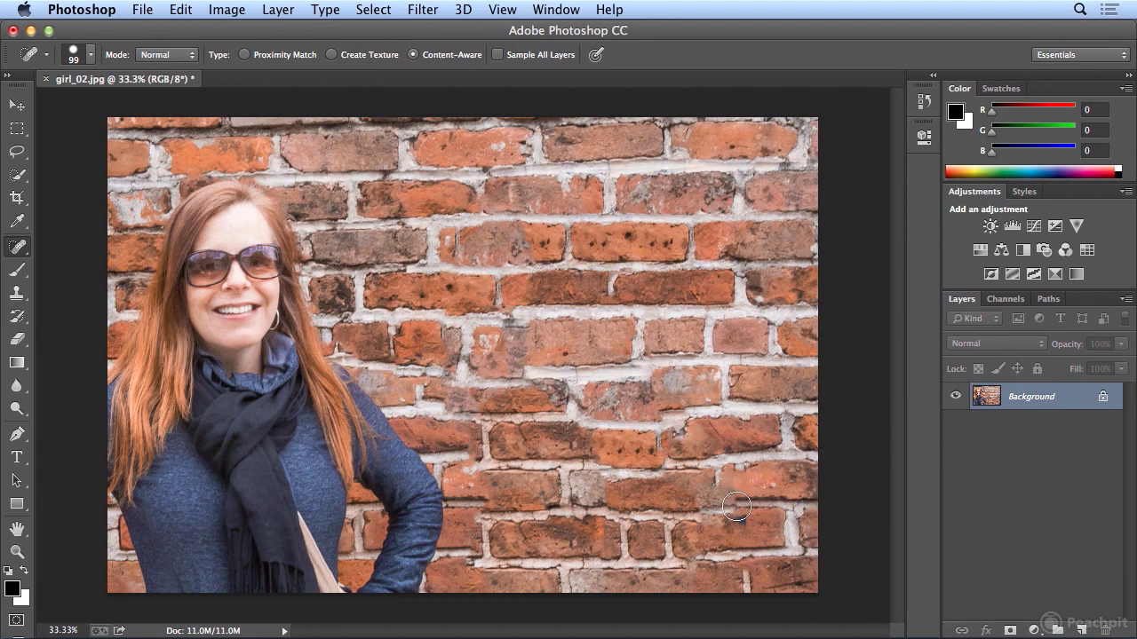
left_click(181, 9)
left_click(205, 36)
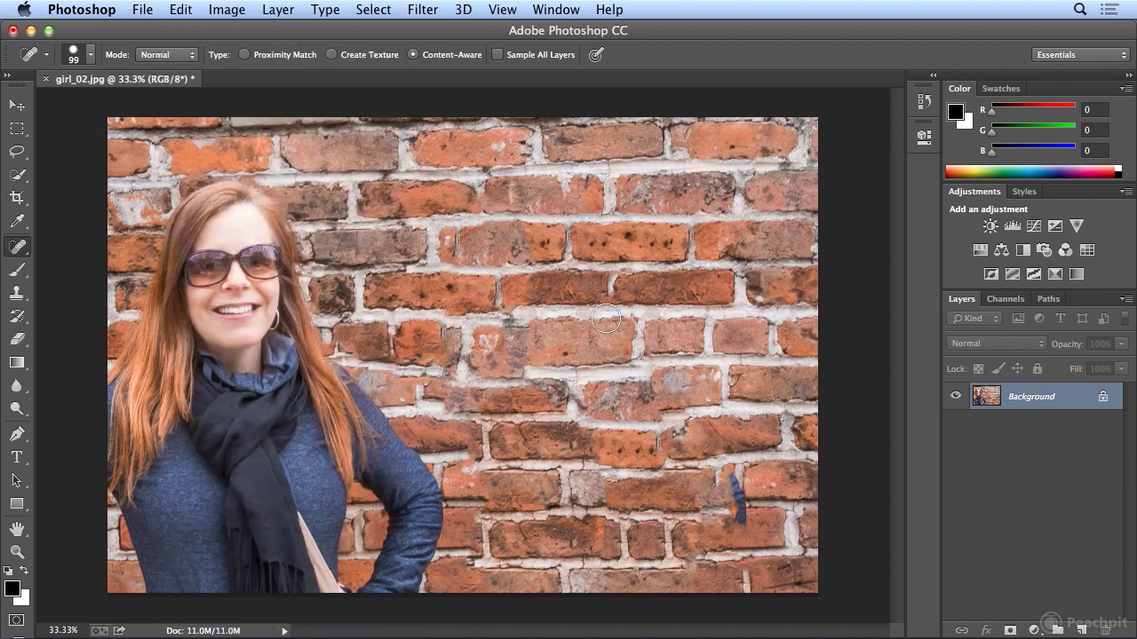
mouse_move(736, 464)
left_mouse_down()
mouse_move(738, 503)
mouse_move(747, 499)
left_mouse_up()
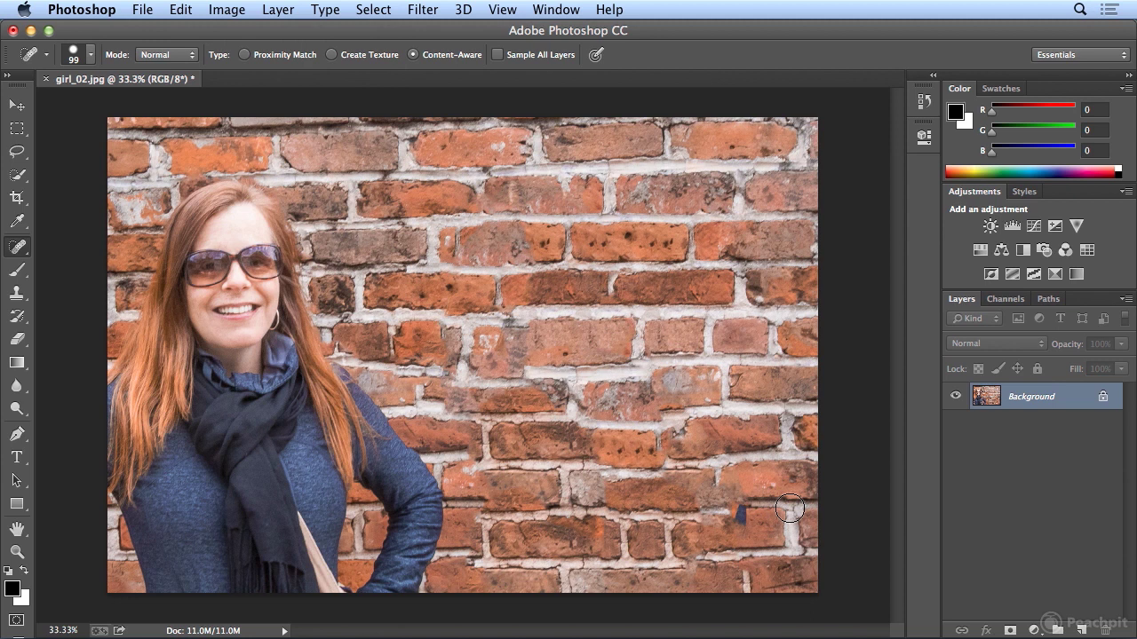
left_click(213, 9)
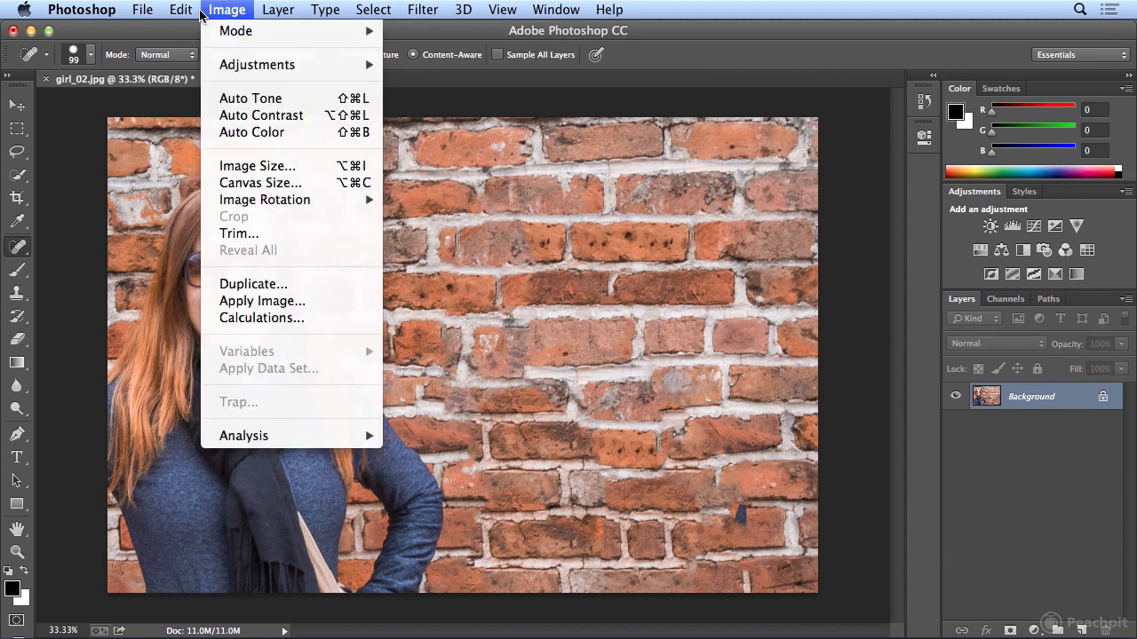
mouse_move(181, 11)
left_click(188, 63)
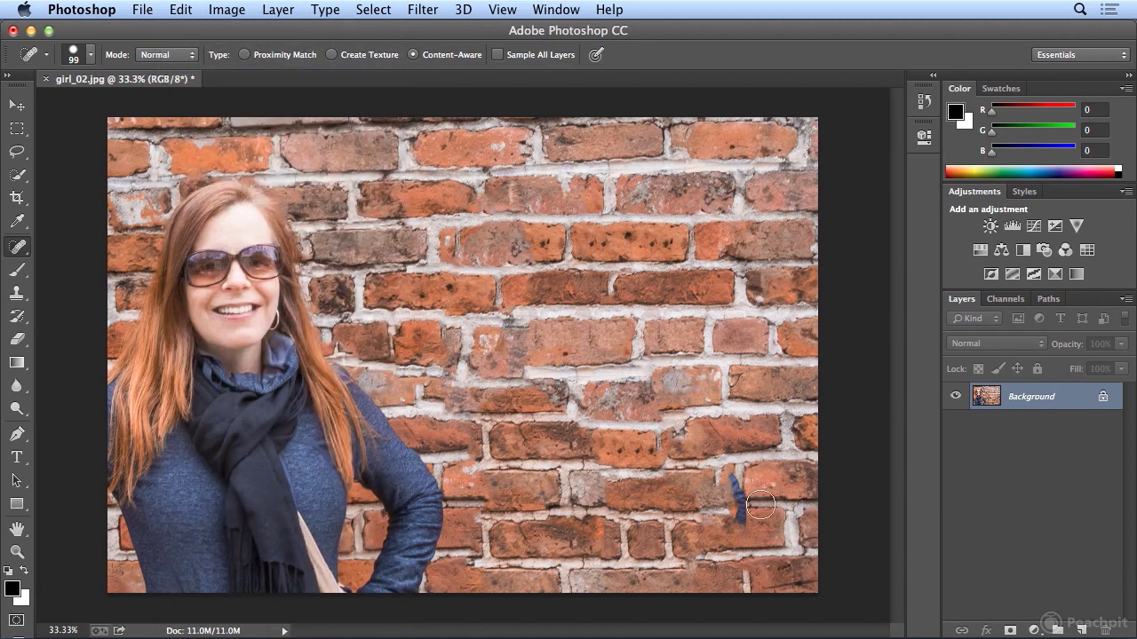
left_click_drag(747, 491, 732, 495)
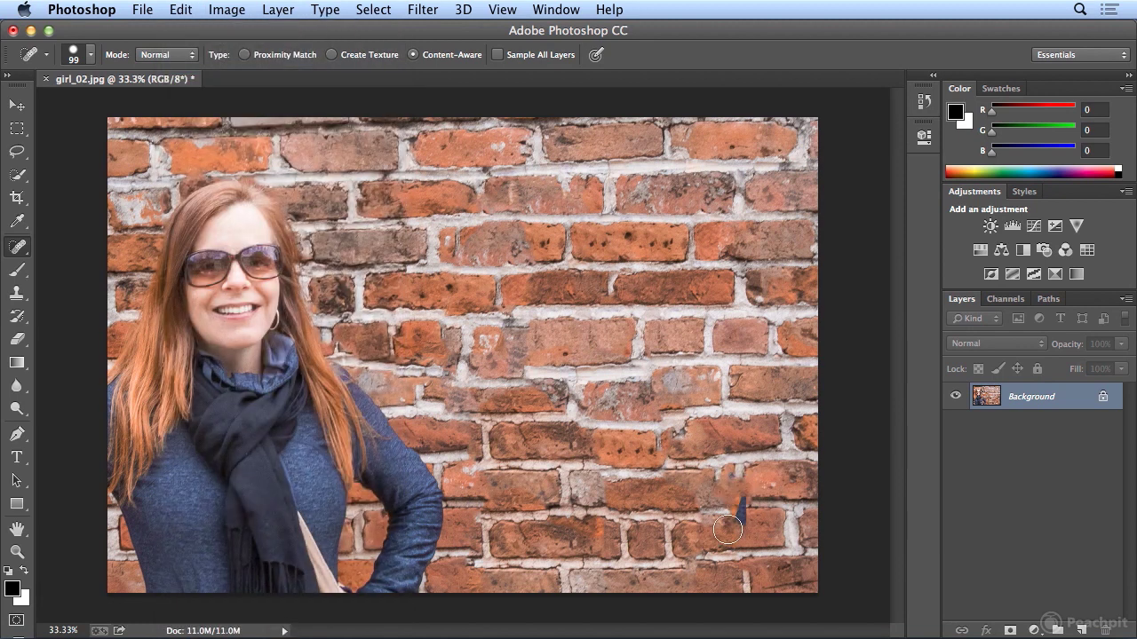
key("super+z")
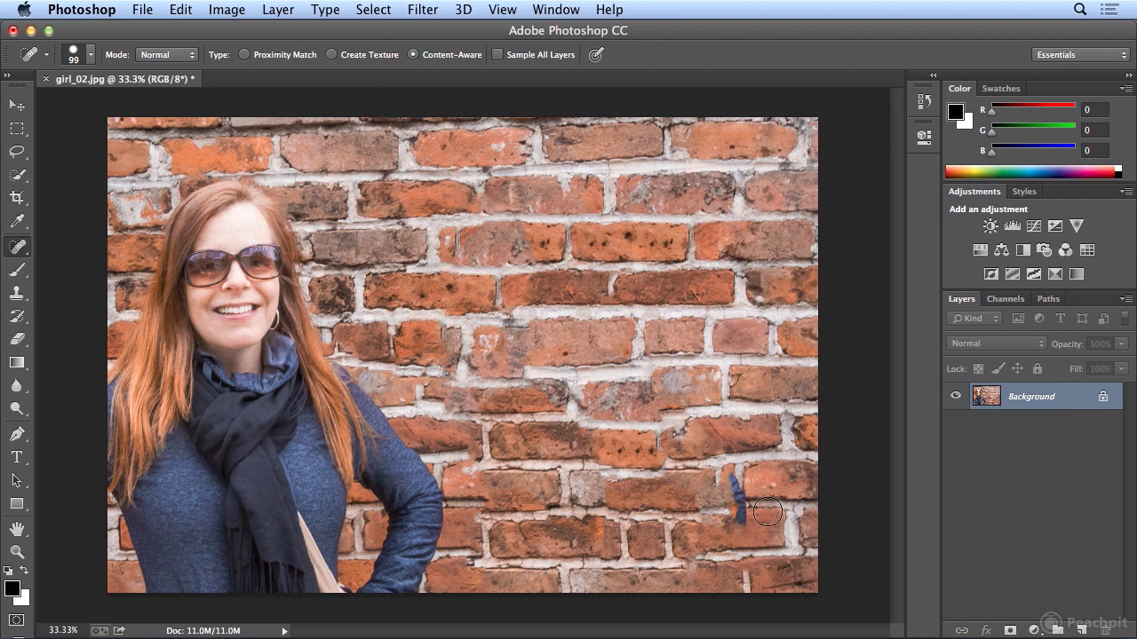
Enlarge the brush to 123 px and heal the blue mark and a right-edge brick
left_click(91, 55)
left_click_drag(119, 103, 124, 107)
left_click_drag(760, 515, 722, 515)
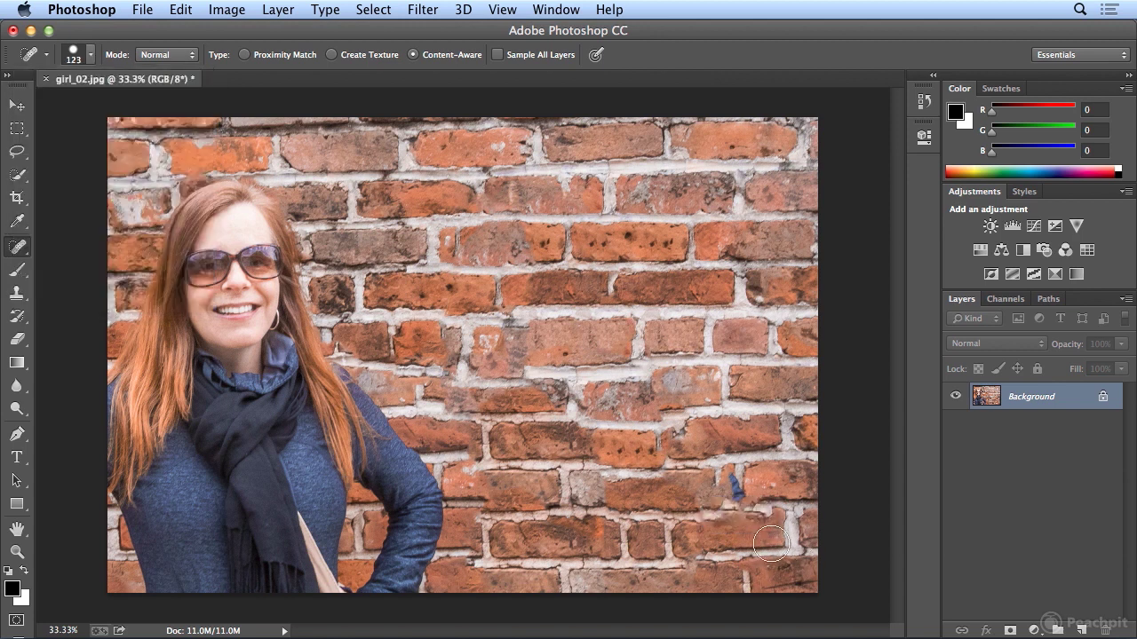
left_click_drag(736, 474, 737, 495)
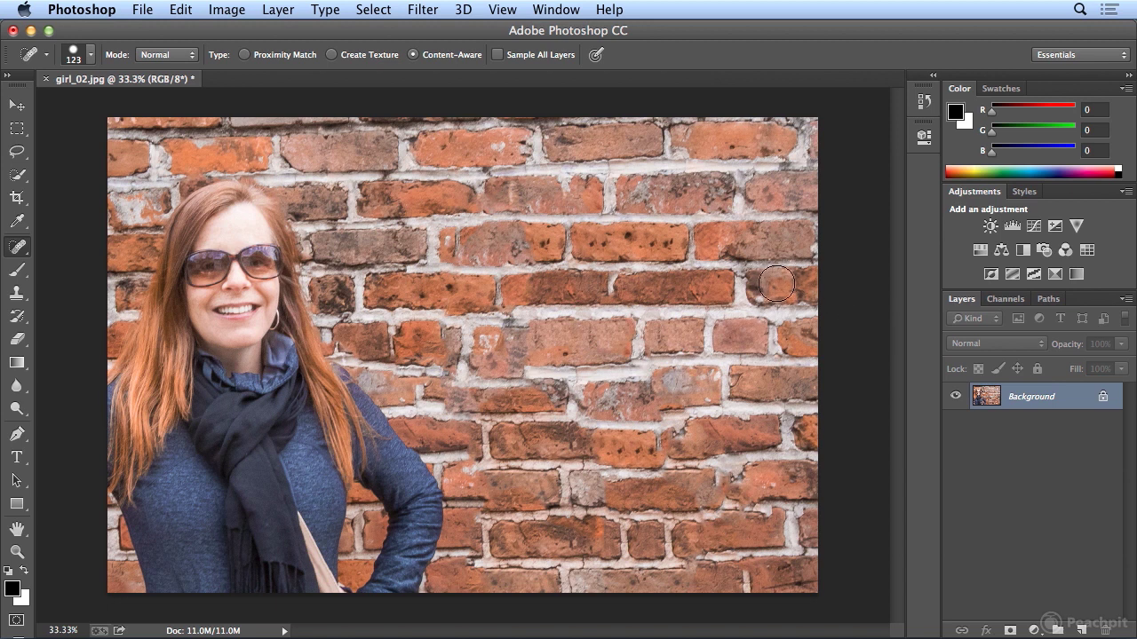
left_click_drag(754, 282, 798, 289)
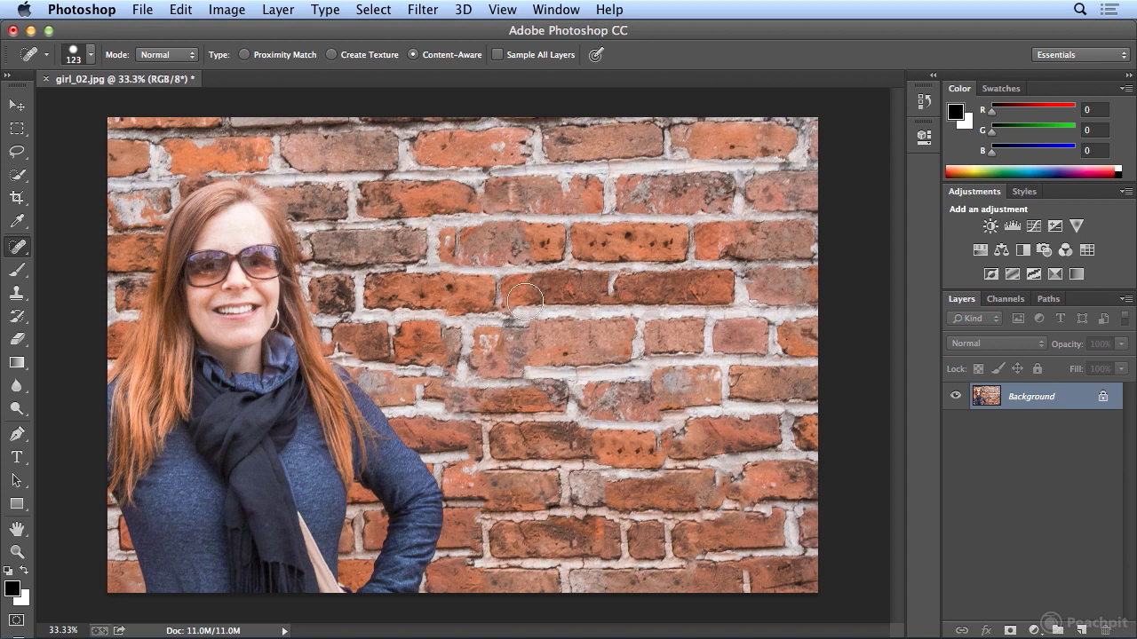
left_click(17, 247)
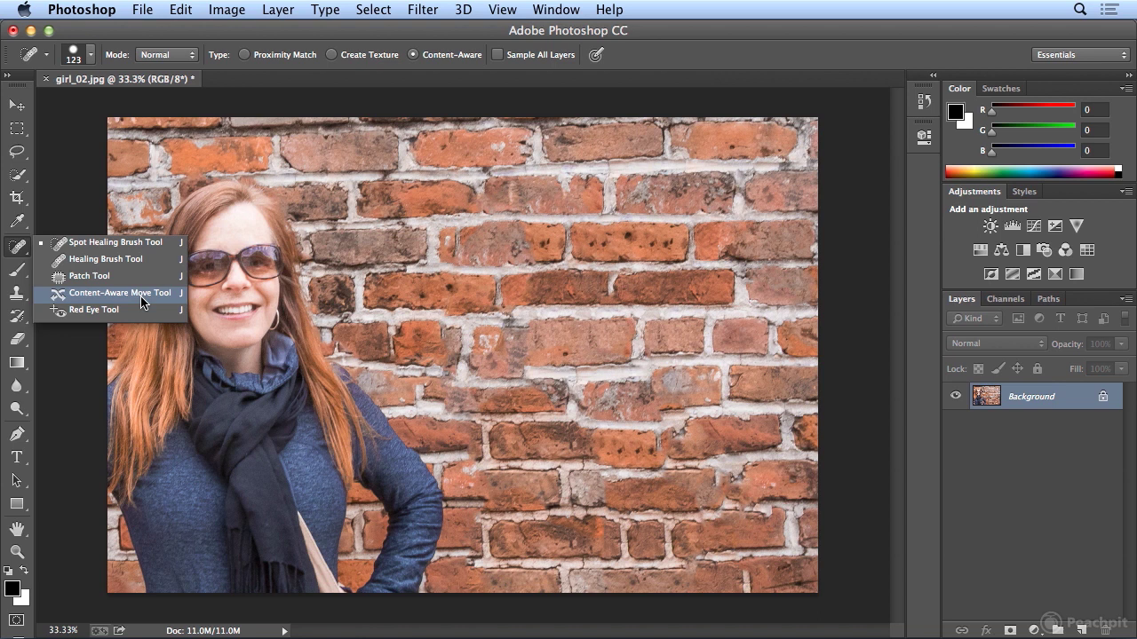
left_click(16, 253)
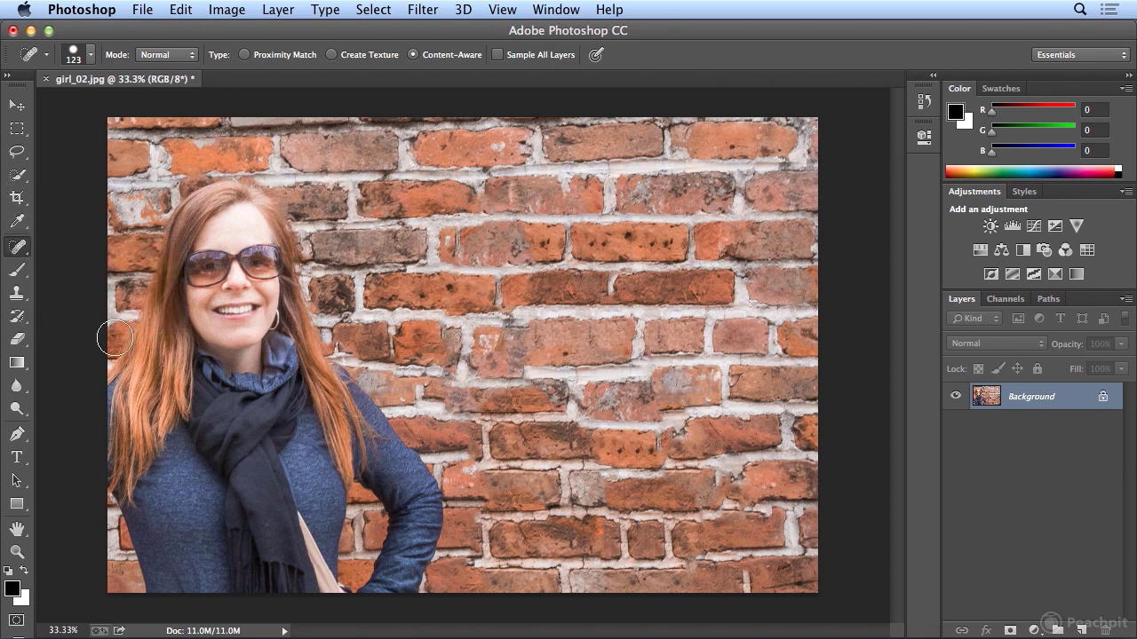